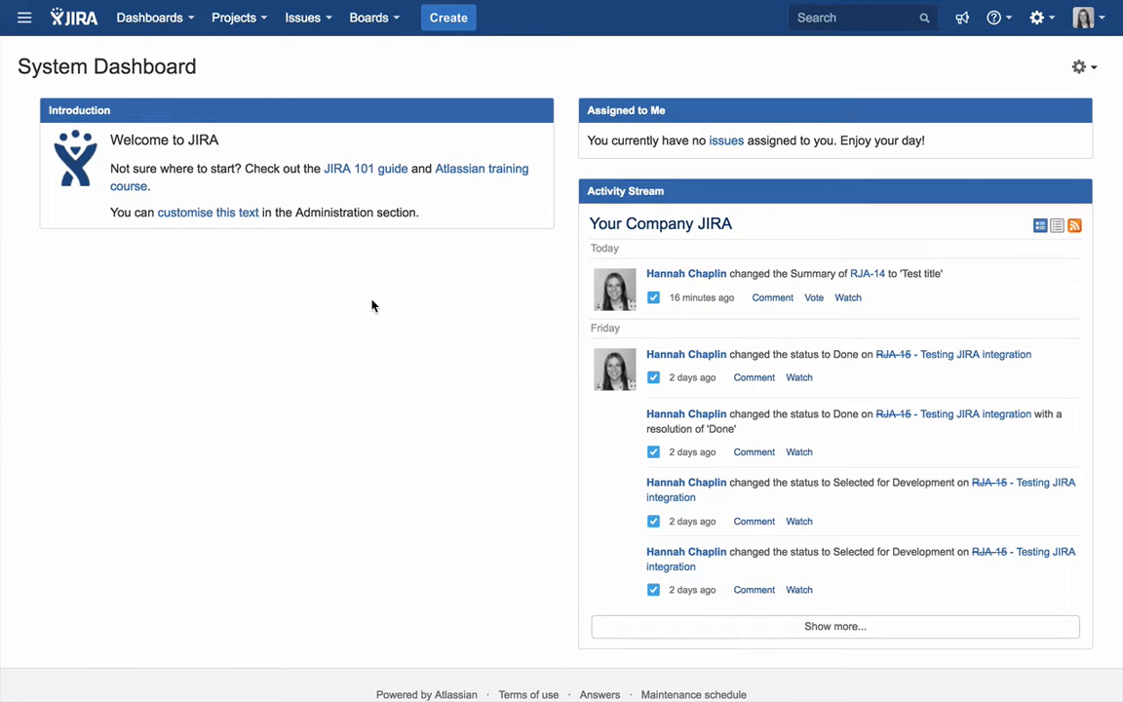
- Search the Atlassian Marketplace for "Receptive" from the add-ons administration
{"action": "left_click", "coordinate": [1037, 18]}
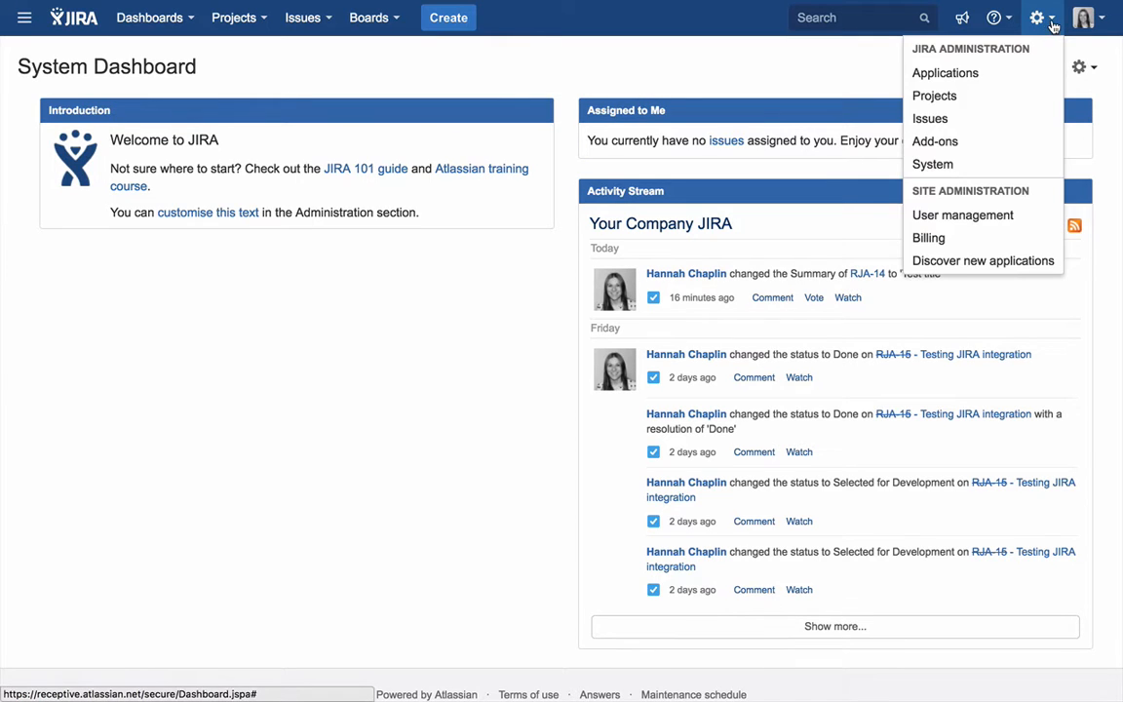
{"action": "left_click", "coordinate": [1006, 139]}
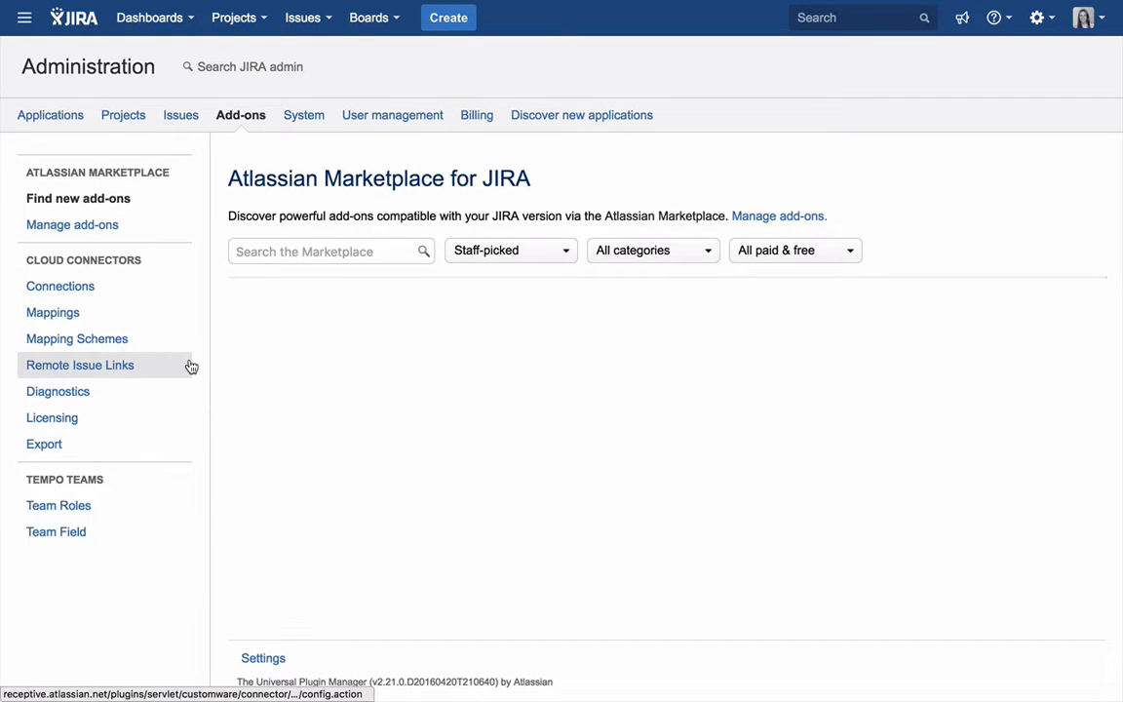
{"action": "left_click", "coordinate": [329, 251]}
{"action": "type", "text": "R"}
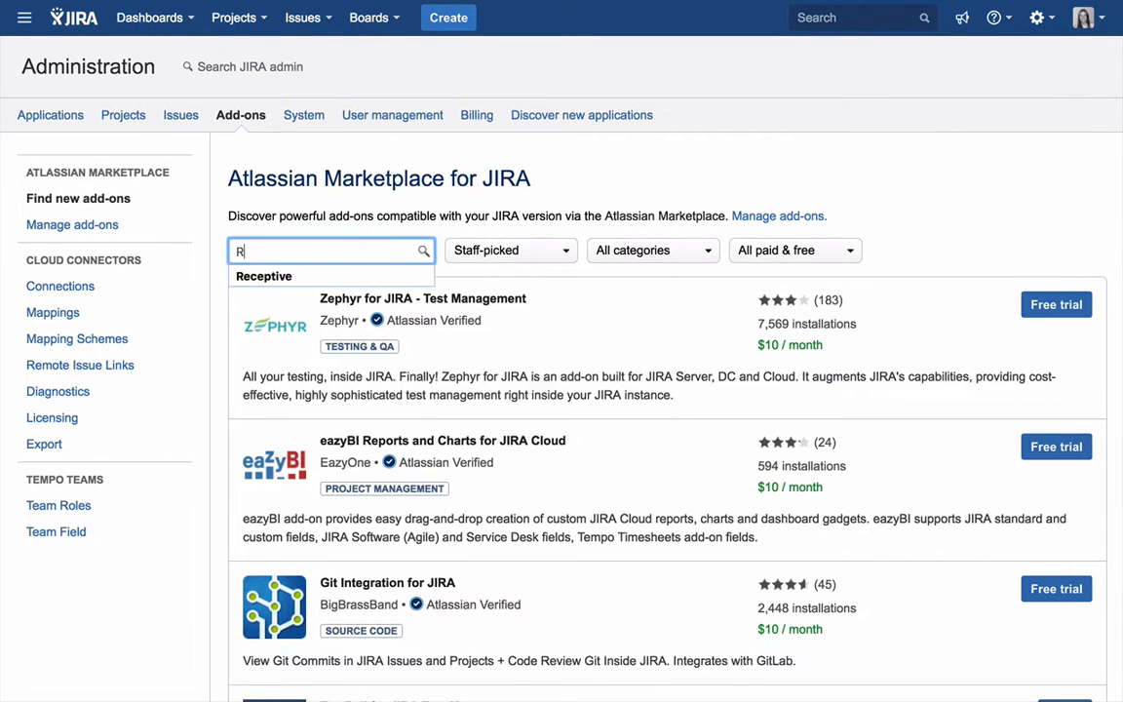
{"action": "type", "text": "eceptive"}
{"action": "key", "text": "Return"}
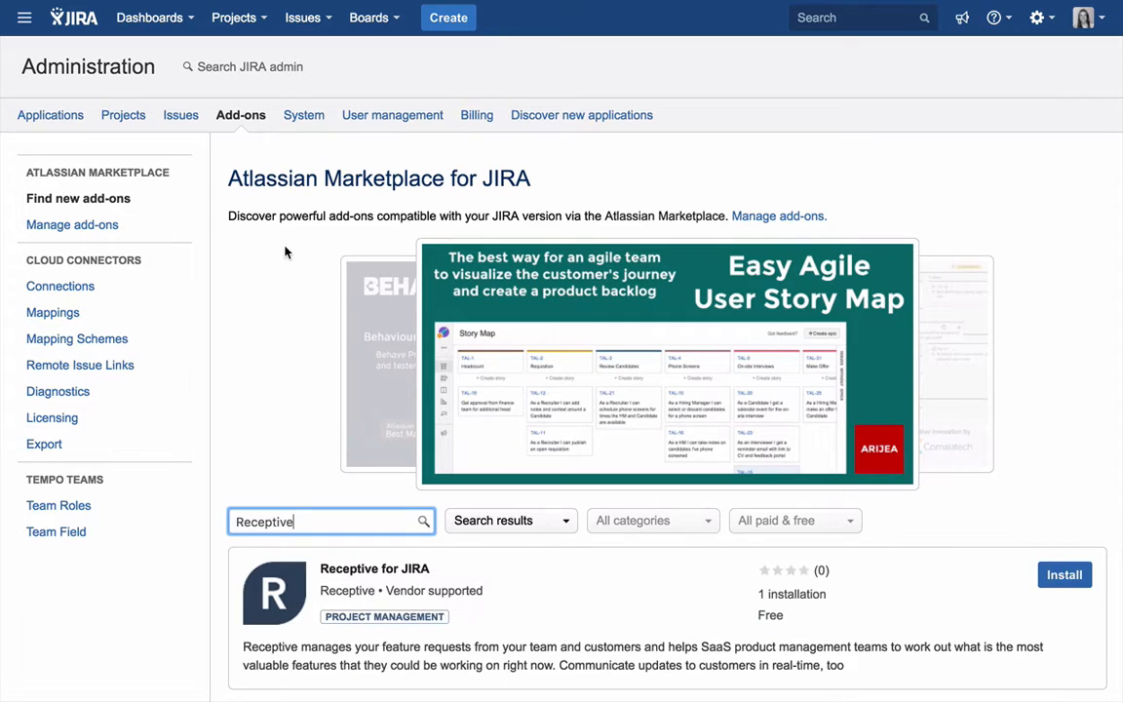
- Install the Receptive for JIRA add-on, accepting its data access, and dismiss the completion notice
{"action": "scroll", "coordinate": [273, 347], "scroll_direction": "down", "scroll_amount": 2}
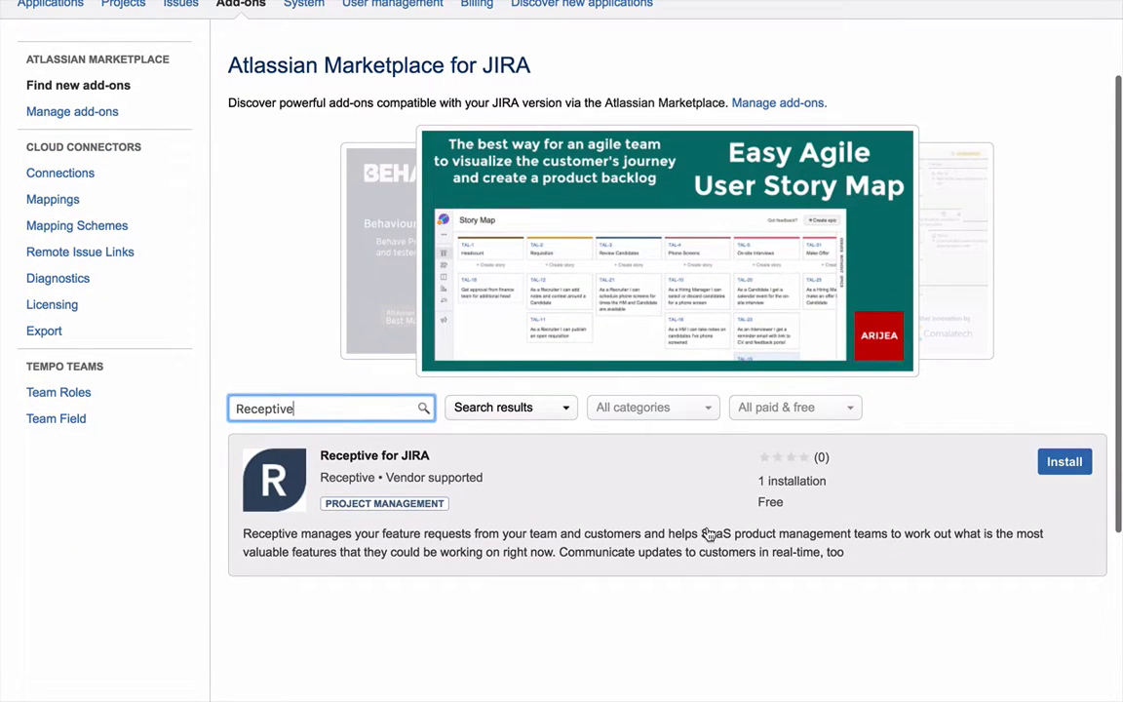
{"action": "scroll", "coordinate": [848, 523], "scroll_direction": "down", "scroll_amount": 1}
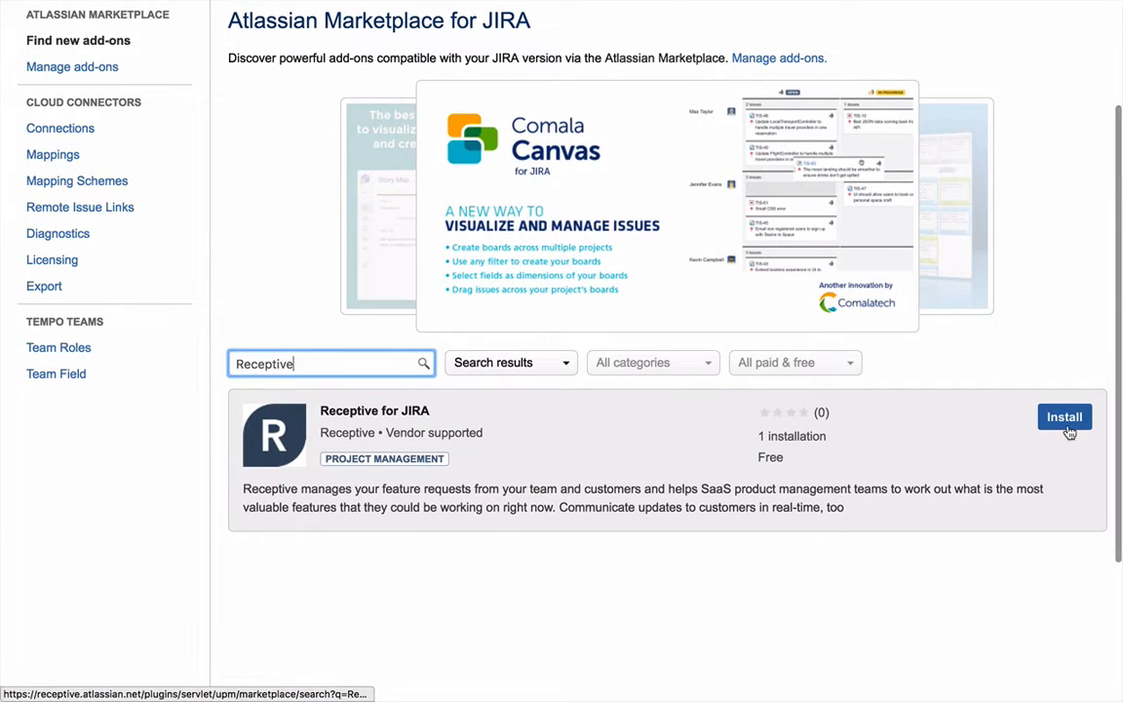
{"action": "left_click", "coordinate": [1064, 419]}
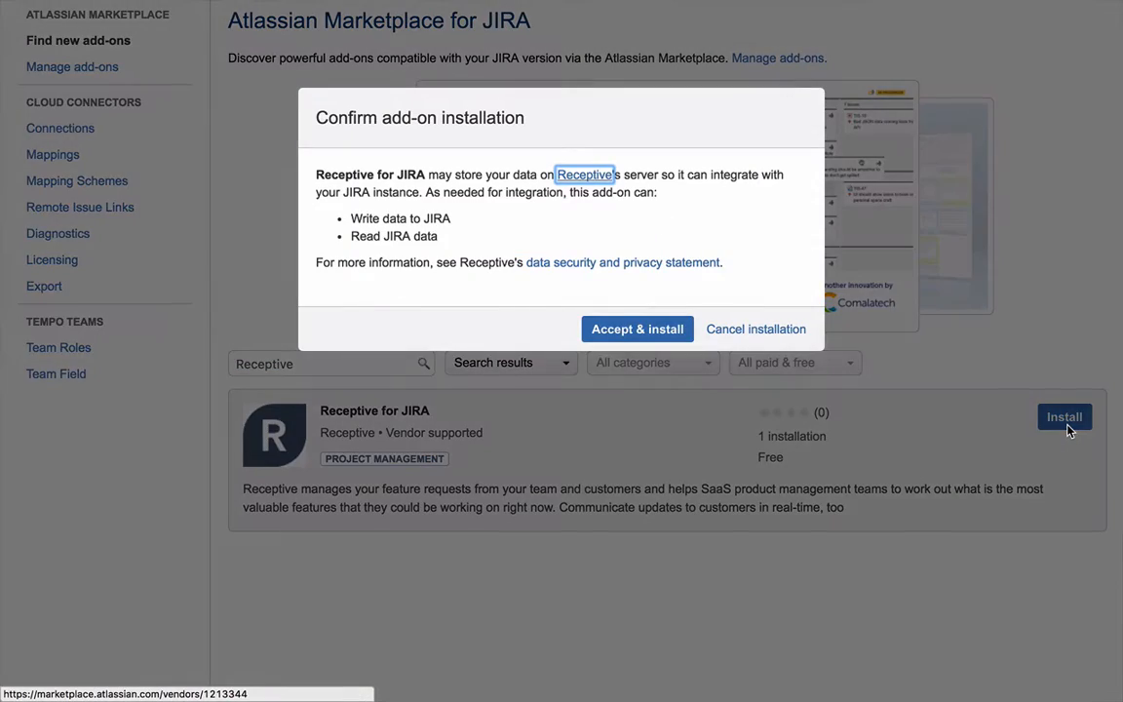
{"action": "left_click", "coordinate": [645, 331]}
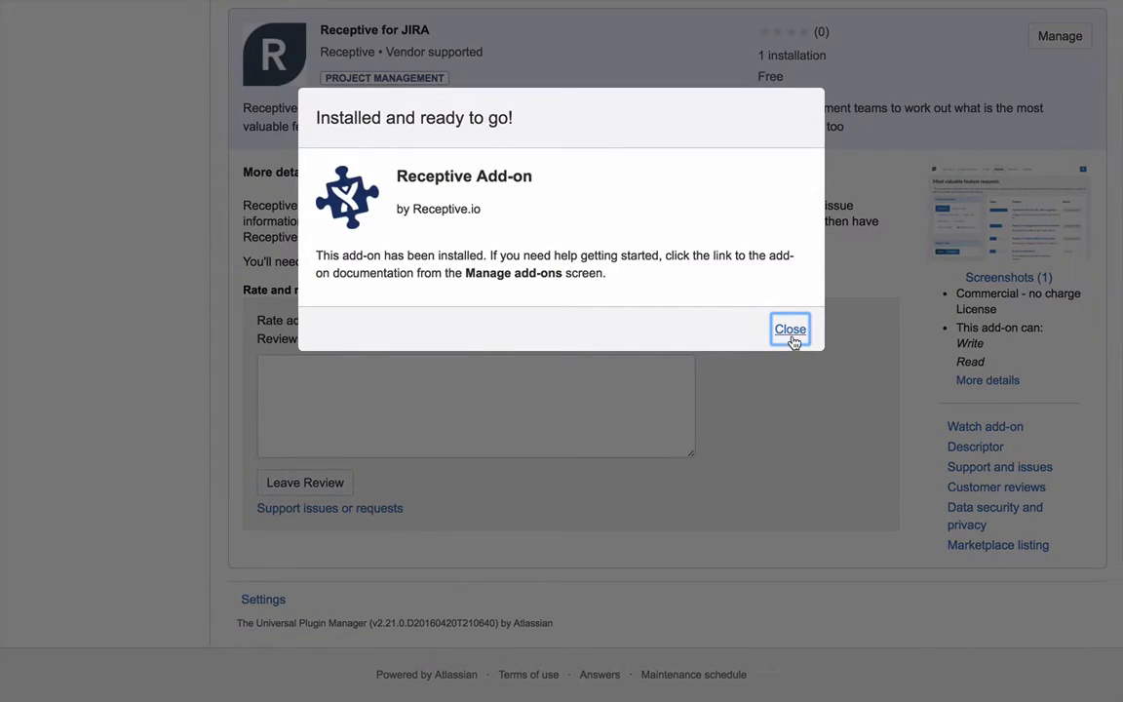
{"action": "left_click", "coordinate": [791, 331]}
- Open the configuration page of the installed Receptive Add-on
{"action": "scroll", "coordinate": [202, 487], "scroll_direction": "up", "scroll_amount": 2}
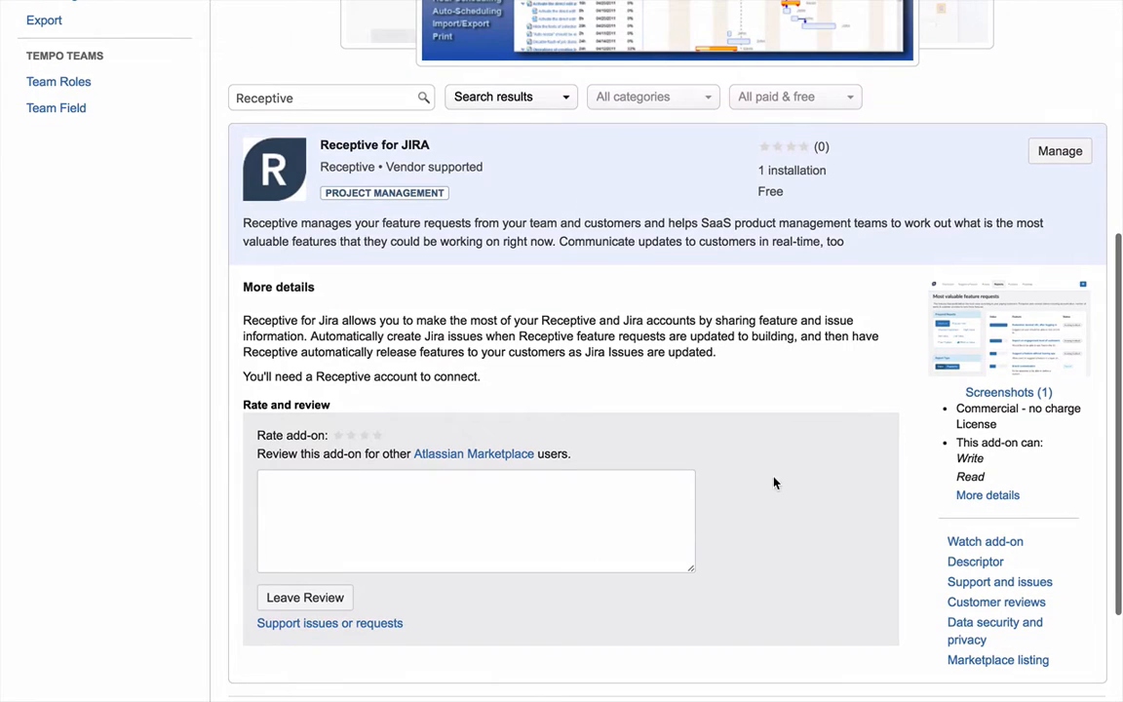
{"action": "left_click", "coordinate": [1059, 154]}
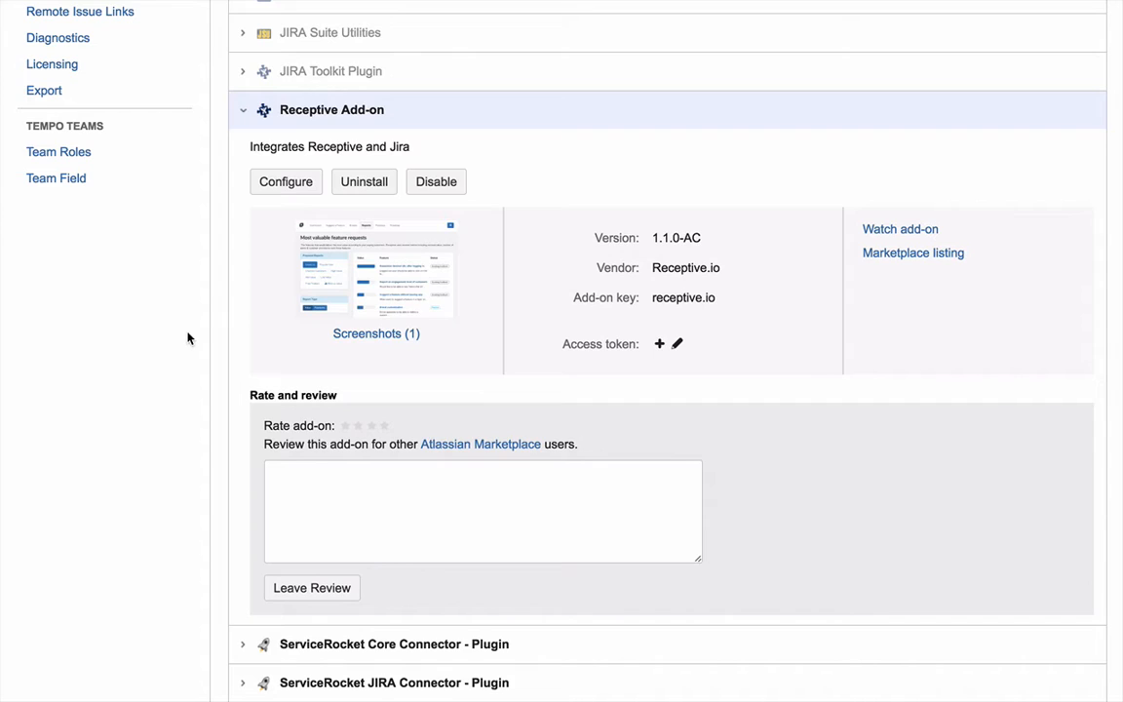
{"action": "left_click", "coordinate": [287, 186]}
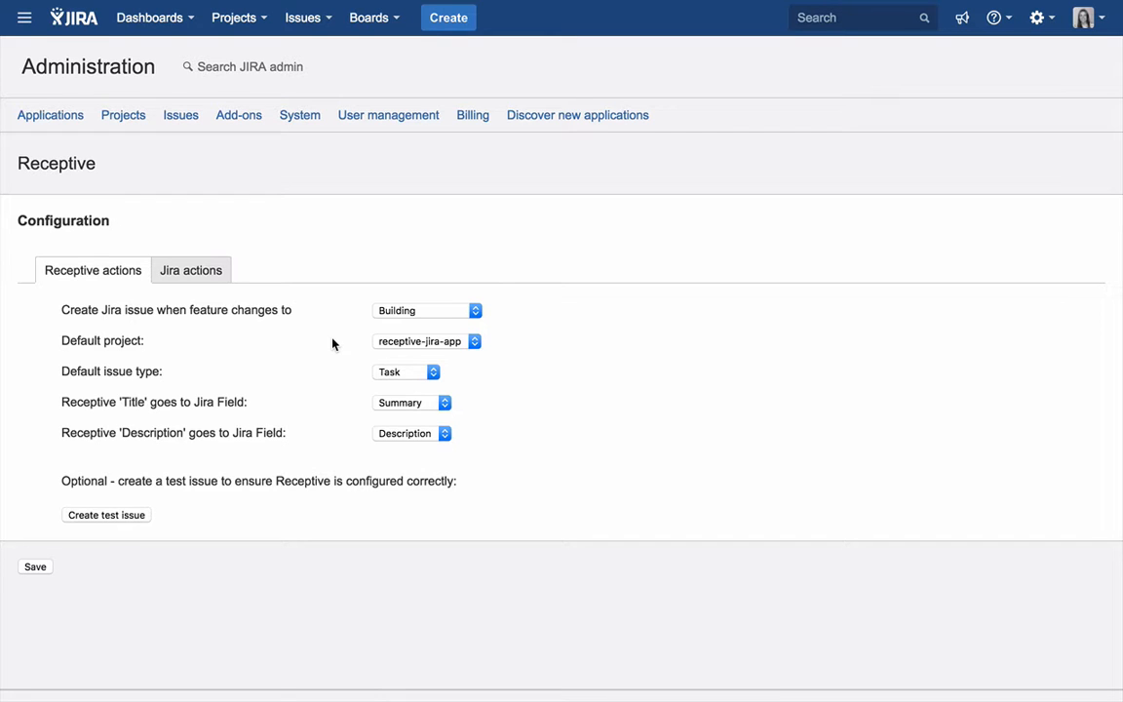
- Switch to Receptive and view the status options offered for the JIRA demonstration feature
{"action": "scroll", "coordinate": [332, 344], "scroll_direction": "down", "scroll_amount": 1}
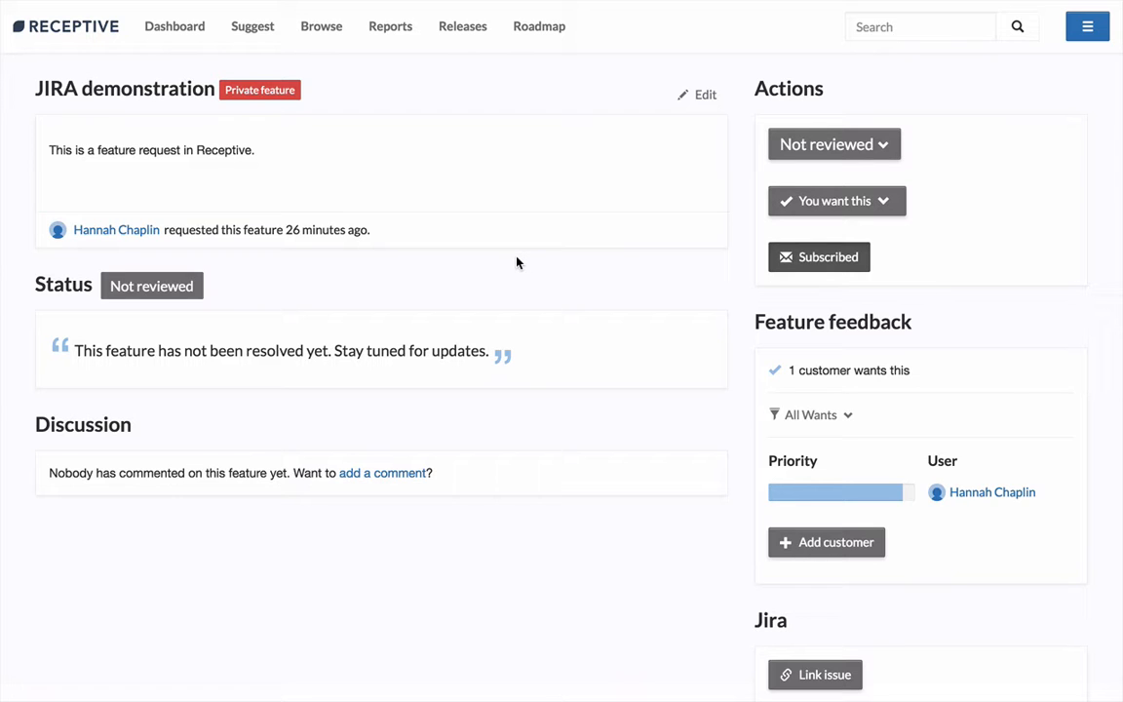
{"action": "left_click", "coordinate": [883, 150]}
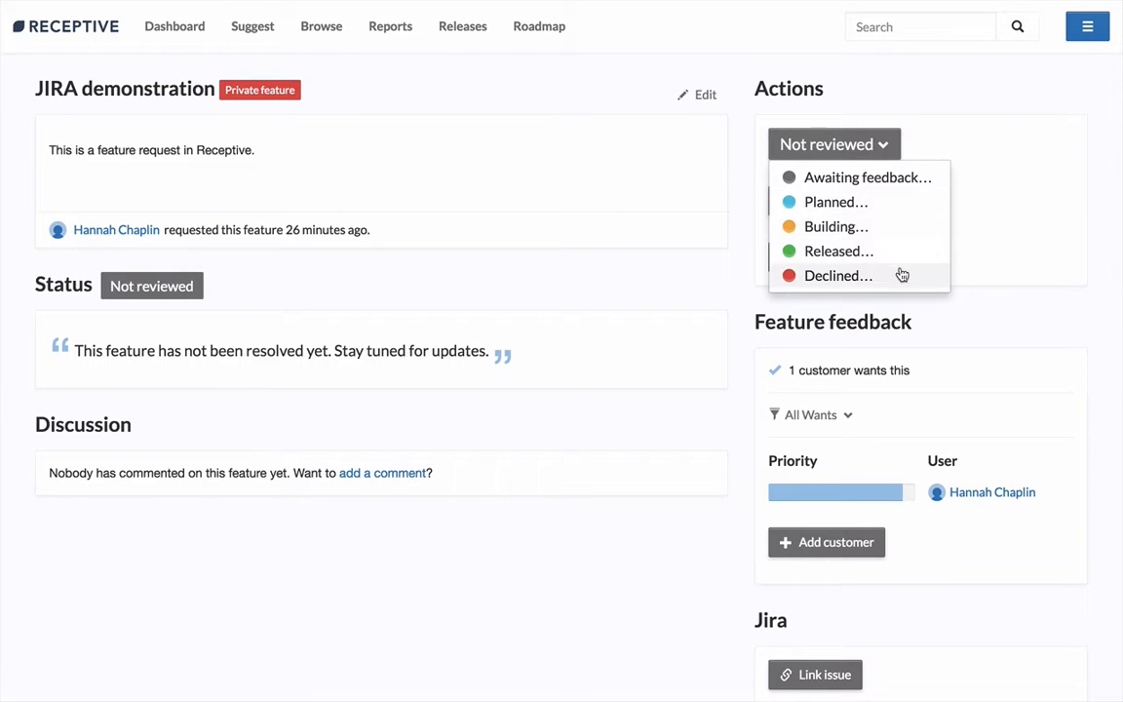
{"action": "left_click", "coordinate": [593, 263]}
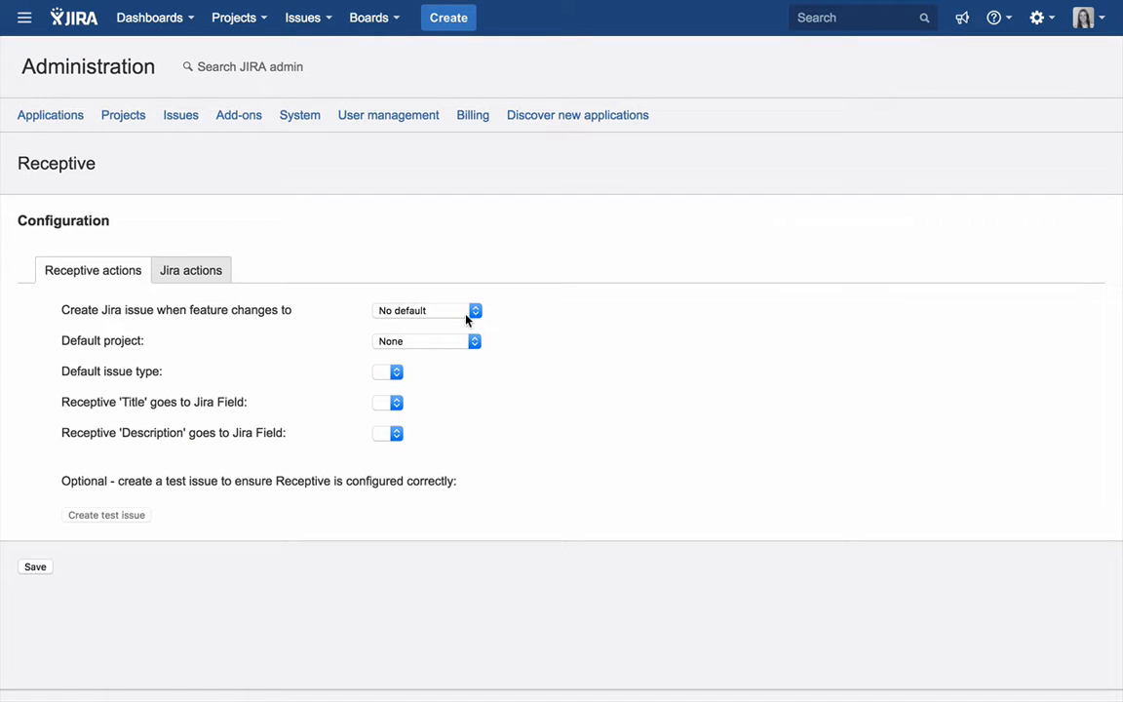
- Back in JIRA, configure issue creation when a feature changes to Planned, with default project receptive-jira-app and issue type Task
{"action": "left_click", "coordinate": [469, 315]}
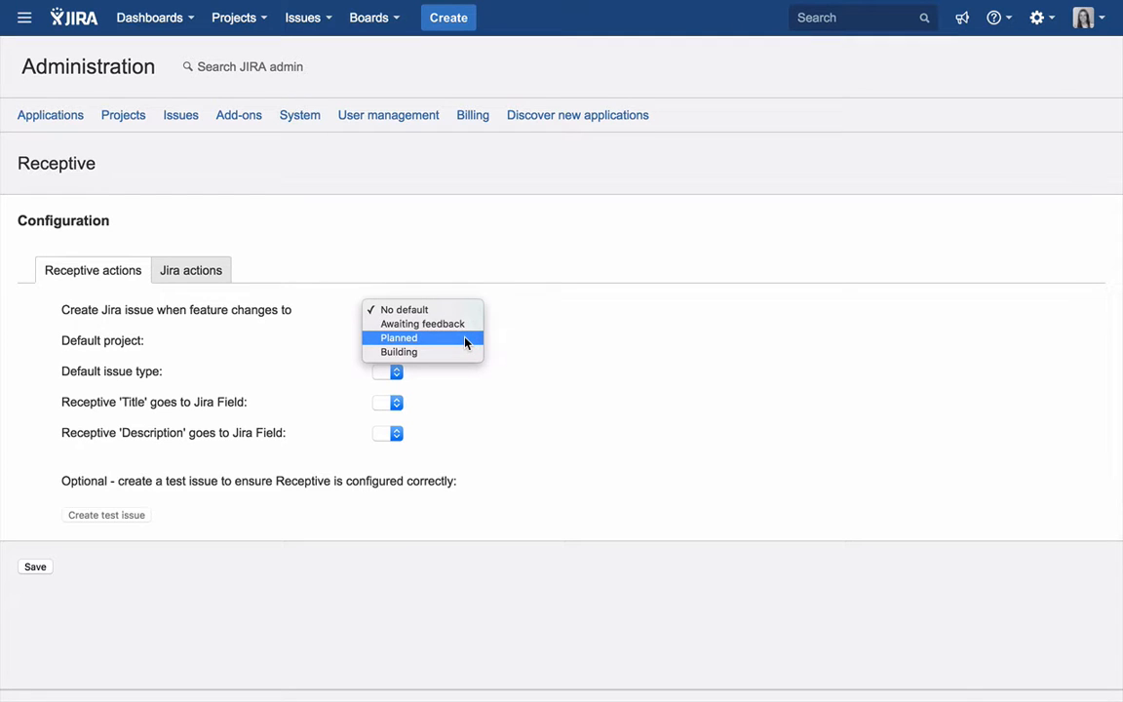
{"action": "left_click", "coordinate": [465, 338]}
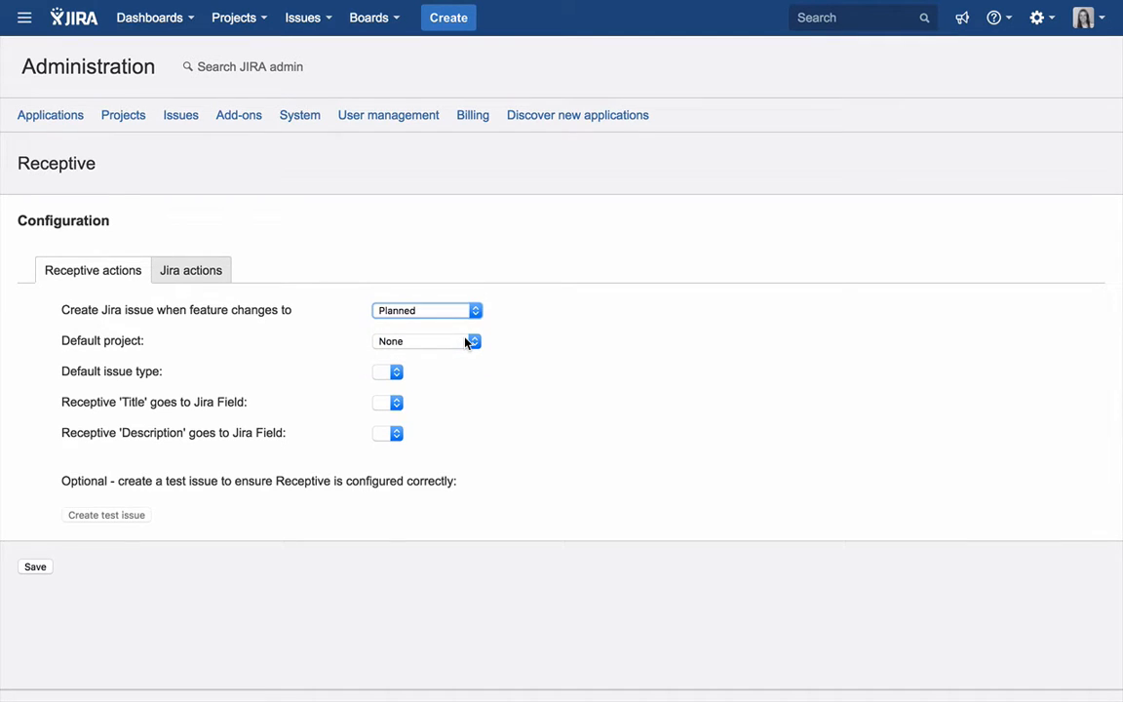
{"action": "left_click", "coordinate": [429, 341]}
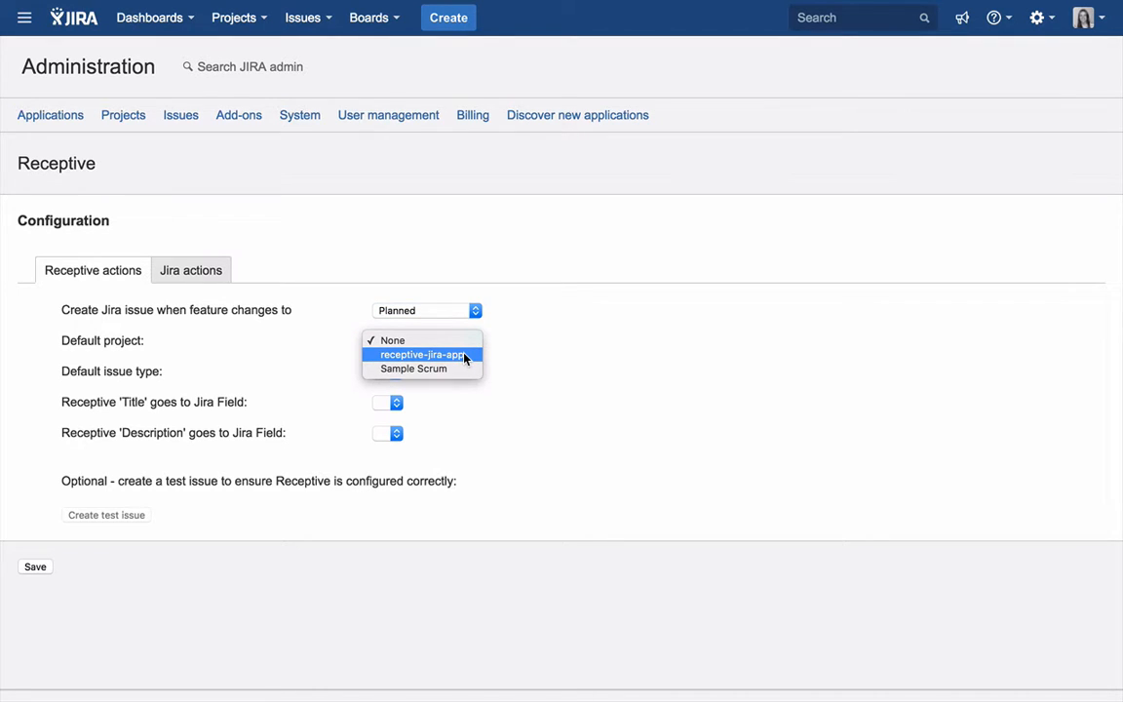
{"action": "left_click", "coordinate": [465, 357]}
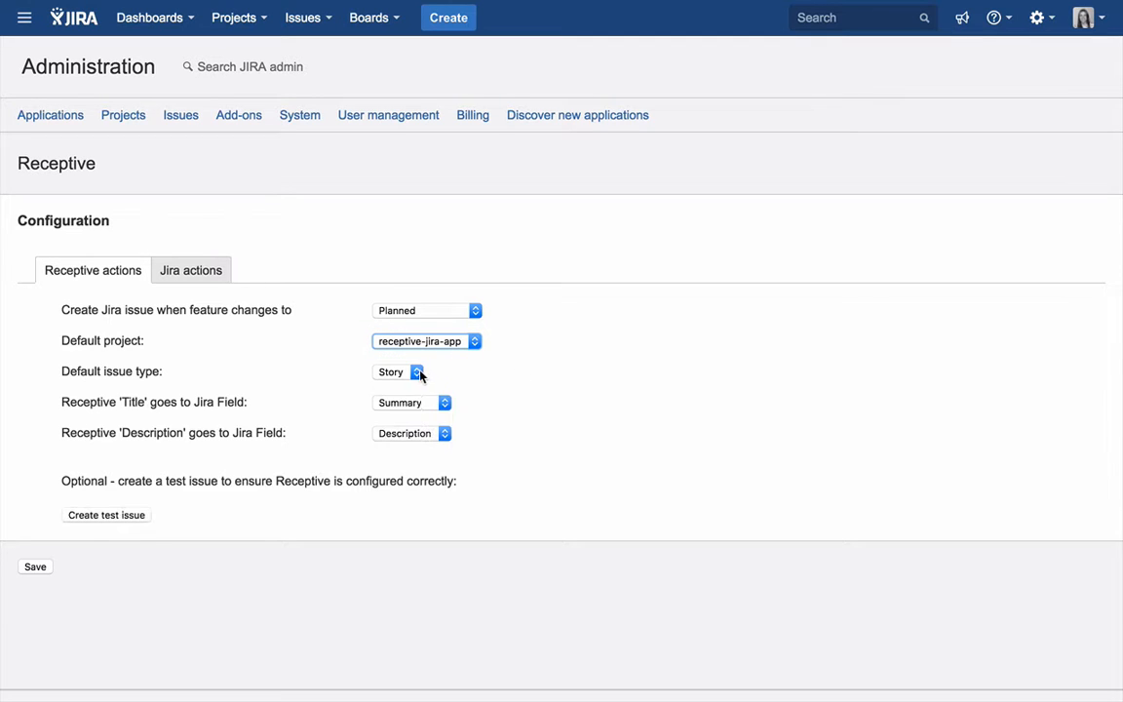
{"action": "left_click", "coordinate": [417, 371]}
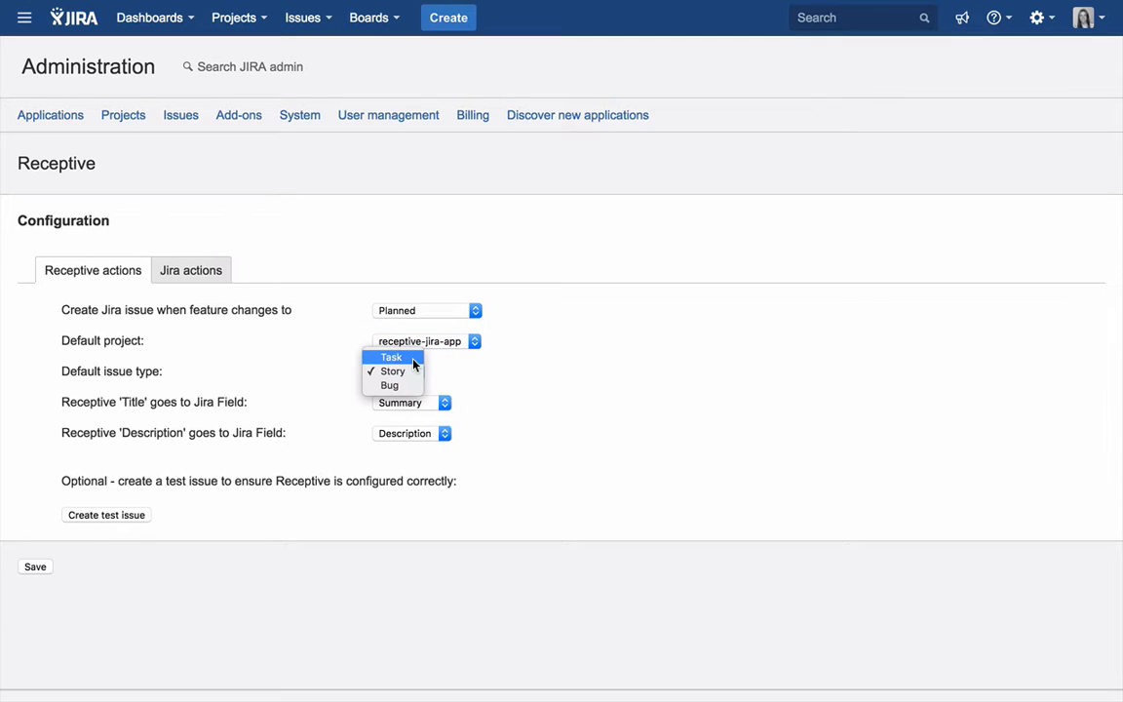
{"action": "left_click", "coordinate": [413, 359]}
- Keep the Receptive title mapped to the Summary field and save the Receptive actions configuration
{"action": "scroll", "coordinate": [458, 388], "scroll_direction": "down", "scroll_amount": 1}
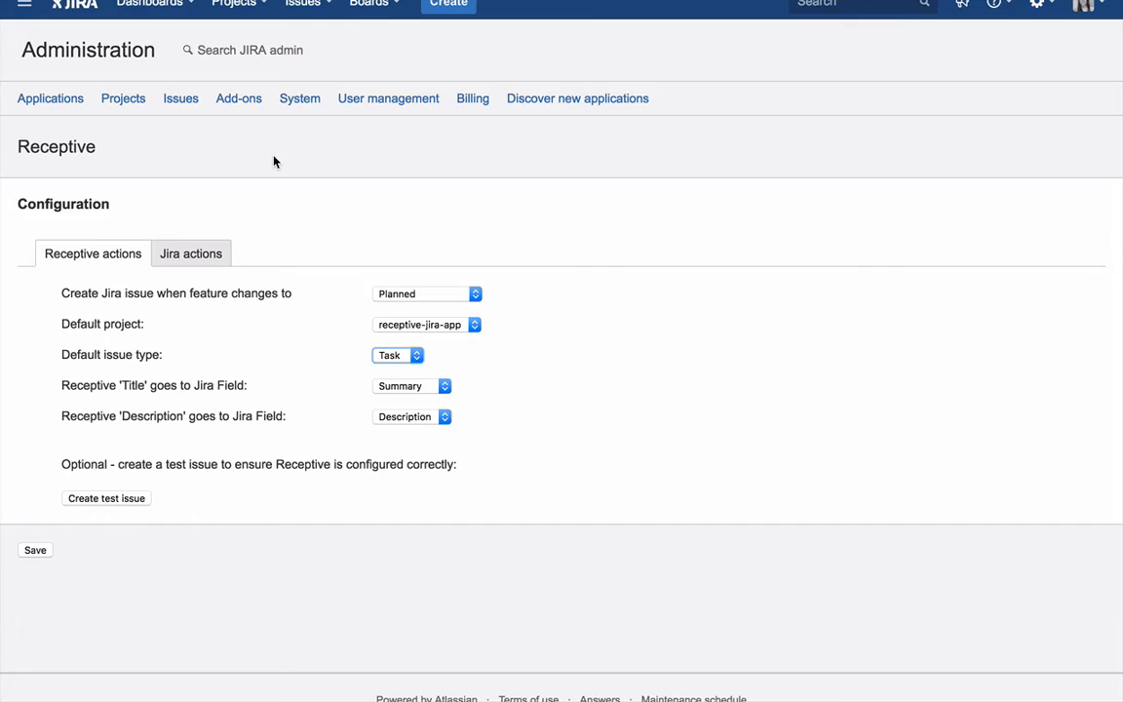
{"action": "left_click", "coordinate": [436, 391]}
{"action": "left_click", "coordinate": [438, 388]}
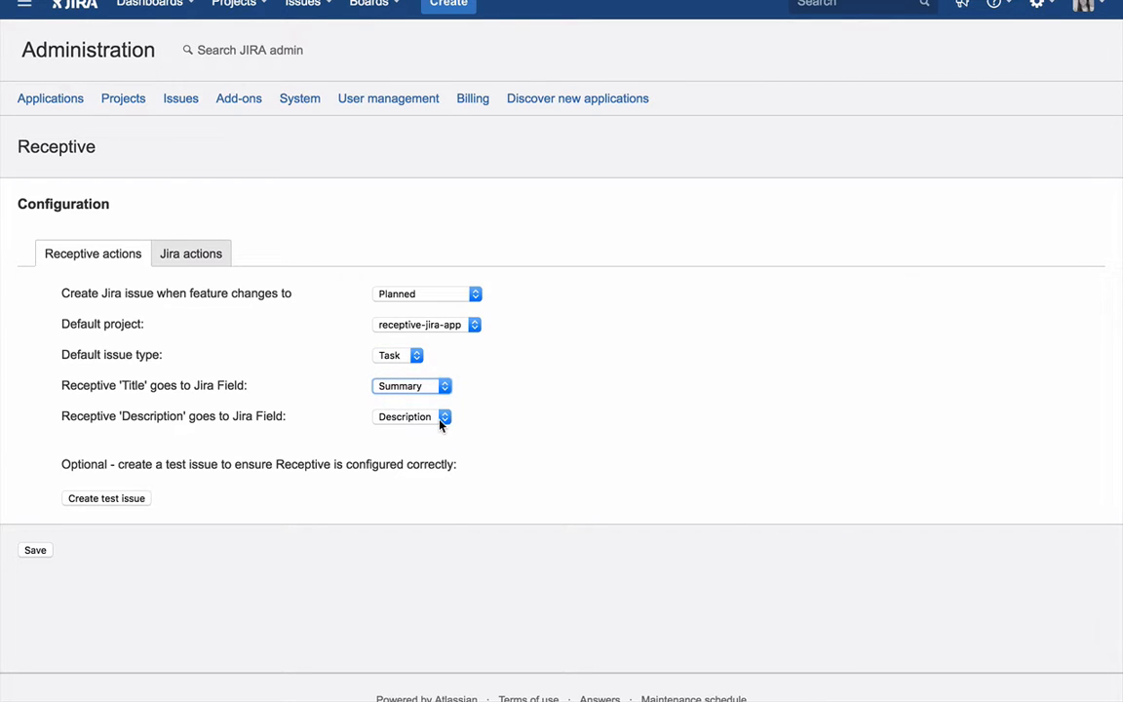
{"action": "left_click", "coordinate": [37, 552]}
{"action": "scroll", "coordinate": [346, 376], "scroll_direction": "up", "scroll_amount": 1}
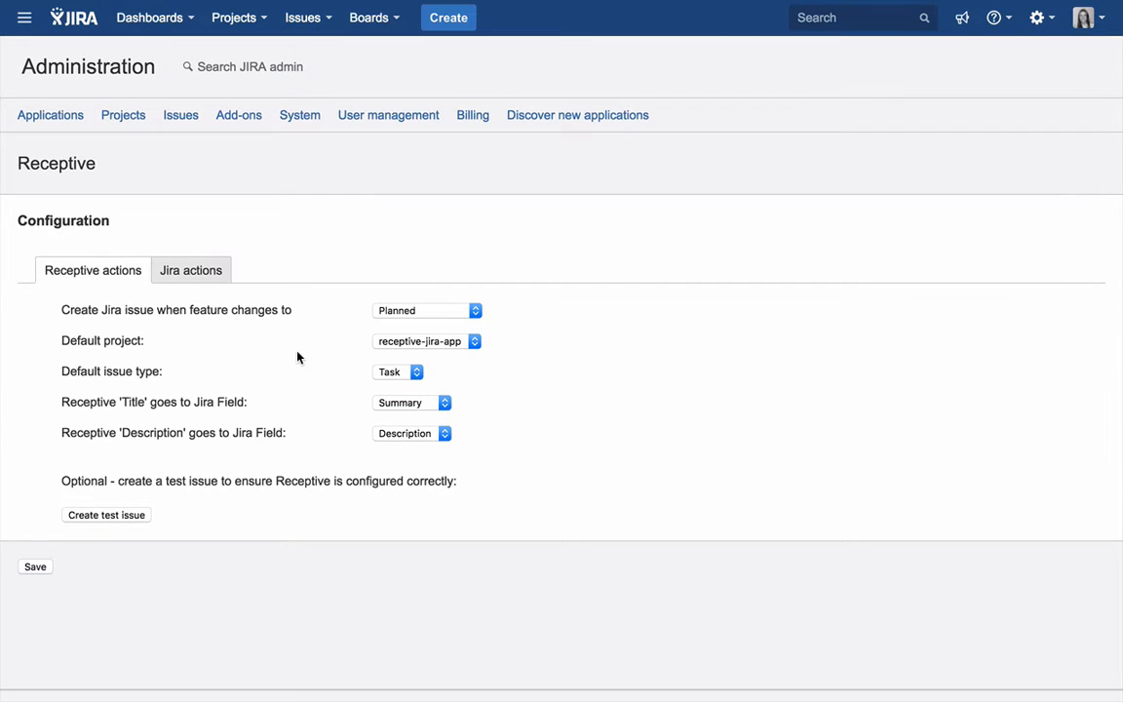
- Set features to release on the Jira status Done and save the Jira actions configuration
{"action": "left_click", "coordinate": [216, 281]}
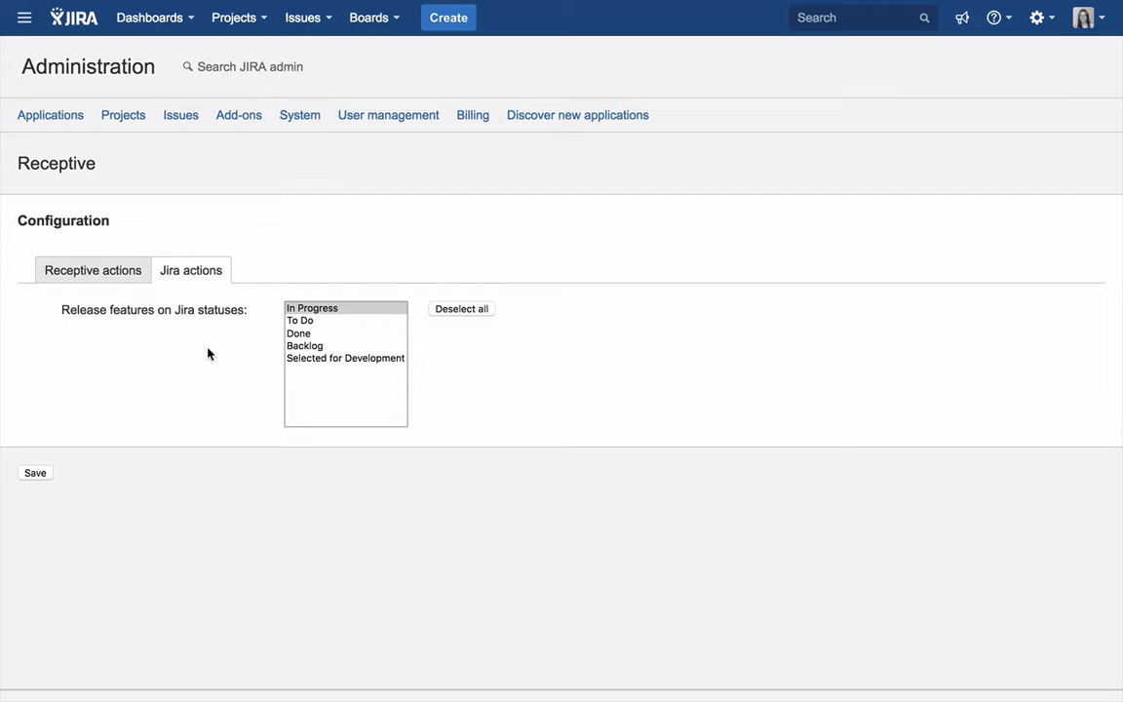
{"action": "left_click", "coordinate": [322, 334]}
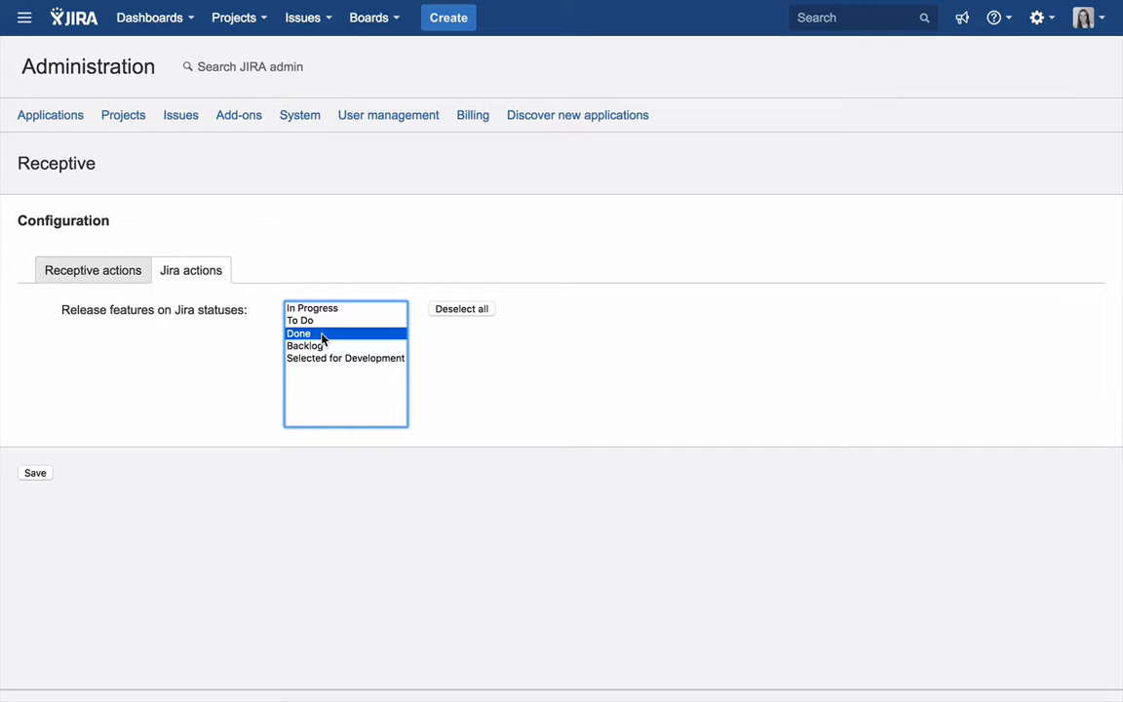
{"action": "left_click", "coordinate": [36, 474]}
- Switch to Receptive and mark the JIRA demonstration feature as planned, creating a Task in receptive-jira-app with Summary and Description field mappings
{"action": "scroll", "coordinate": [47, 440], "scroll_direction": "down", "scroll_amount": 1}
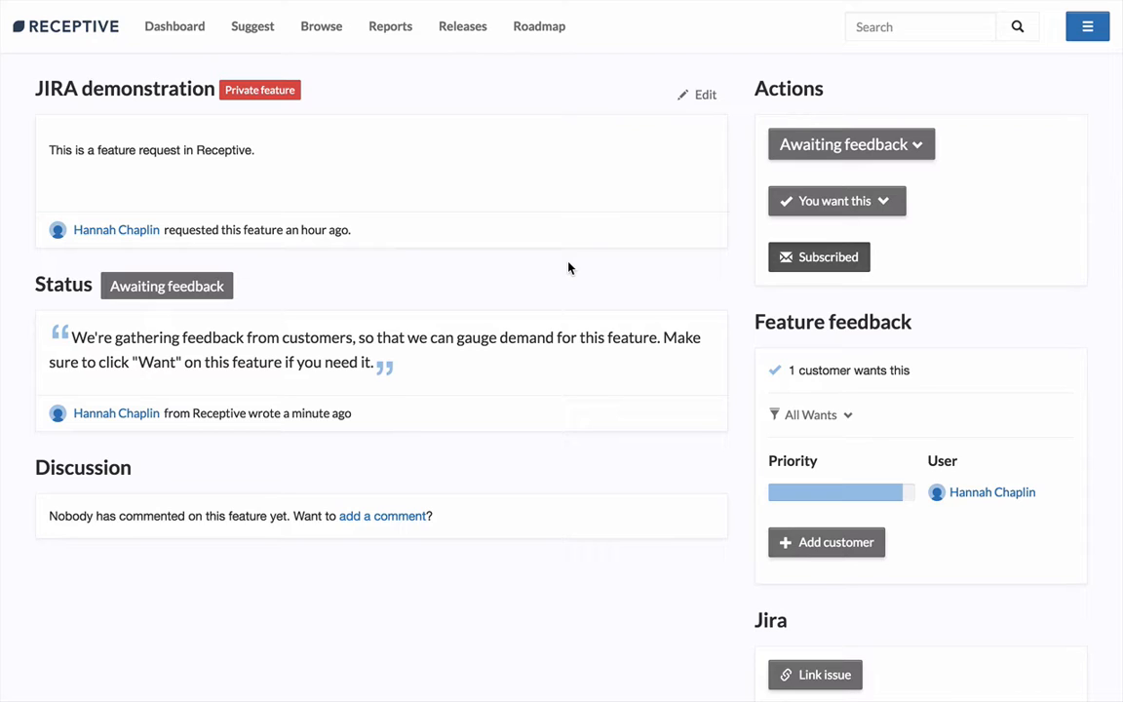
{"action": "left_click", "coordinate": [852, 147]}
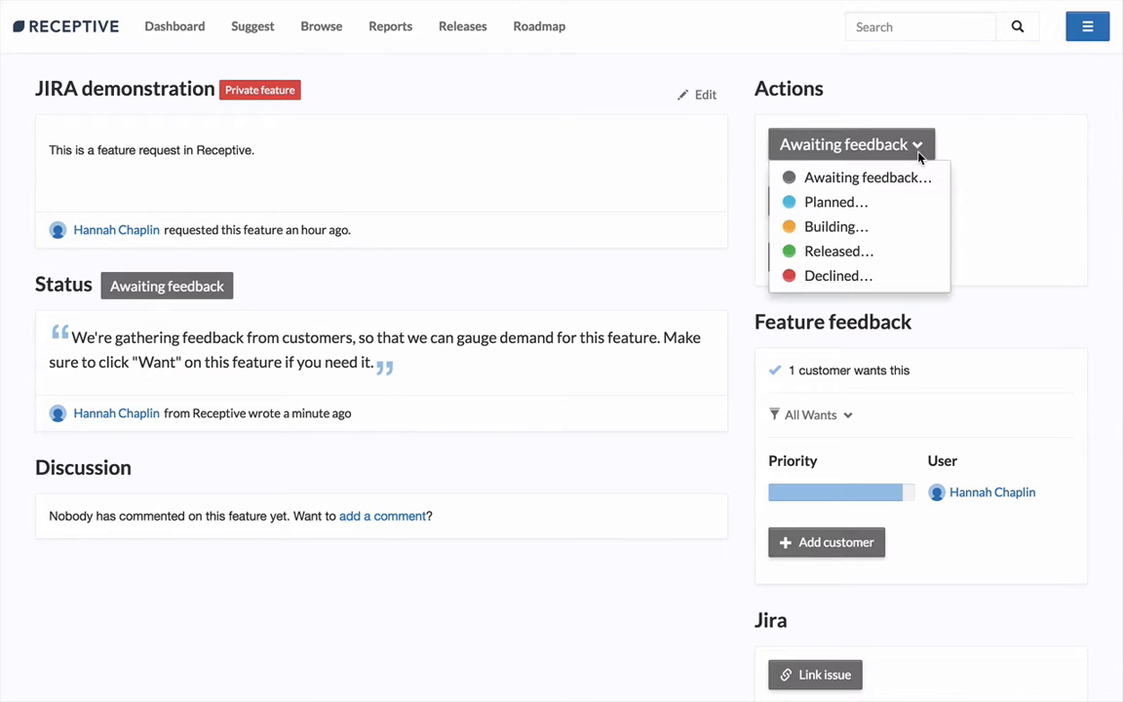
{"action": "left_click", "coordinate": [837, 201]}
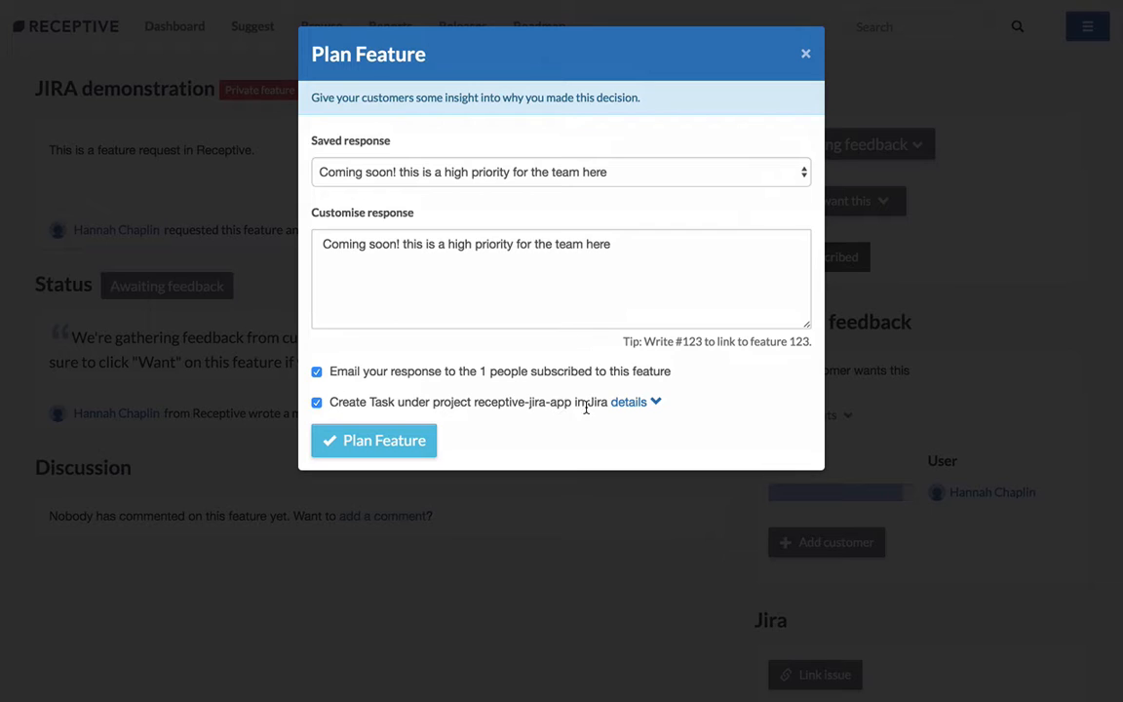
{"action": "left_click", "coordinate": [655, 403]}
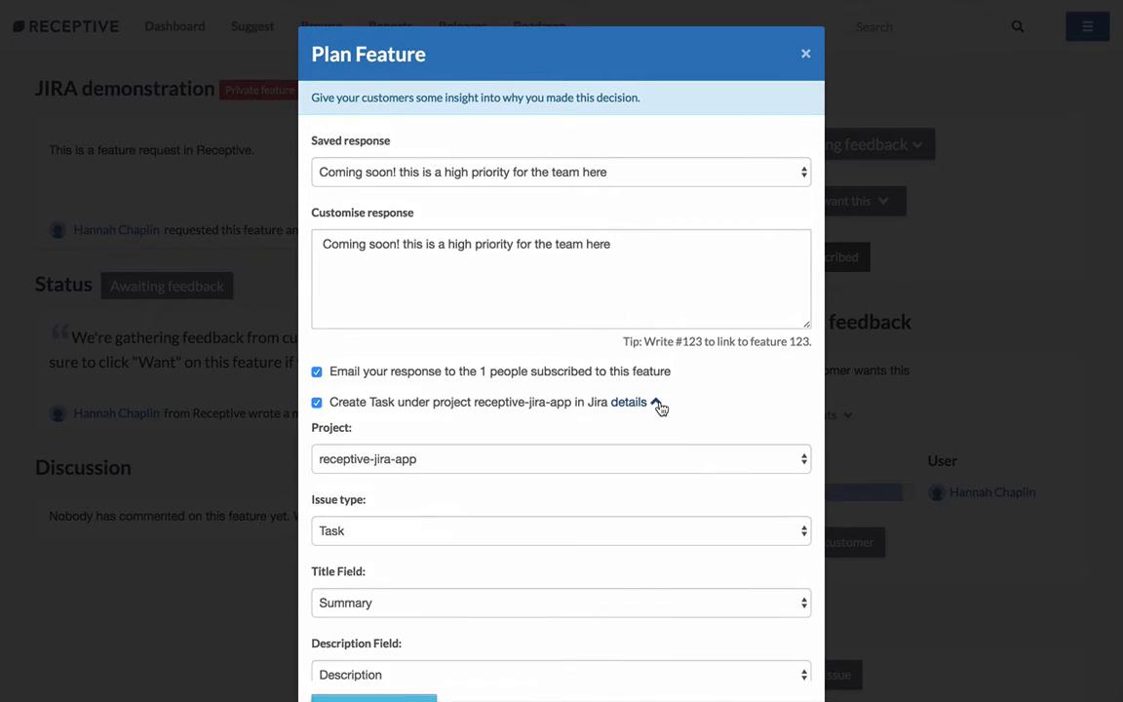
{"action": "scroll", "coordinate": [589, 423], "scroll_direction": "down", "scroll_amount": 2}
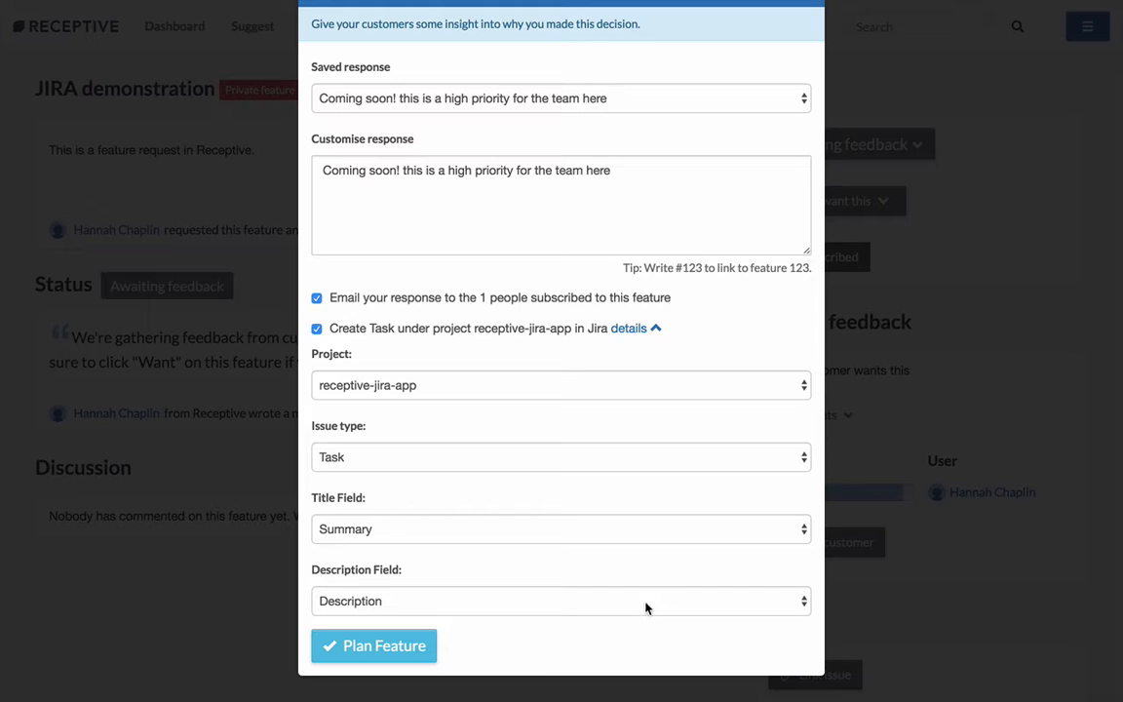
{"action": "left_click", "coordinate": [410, 651]}
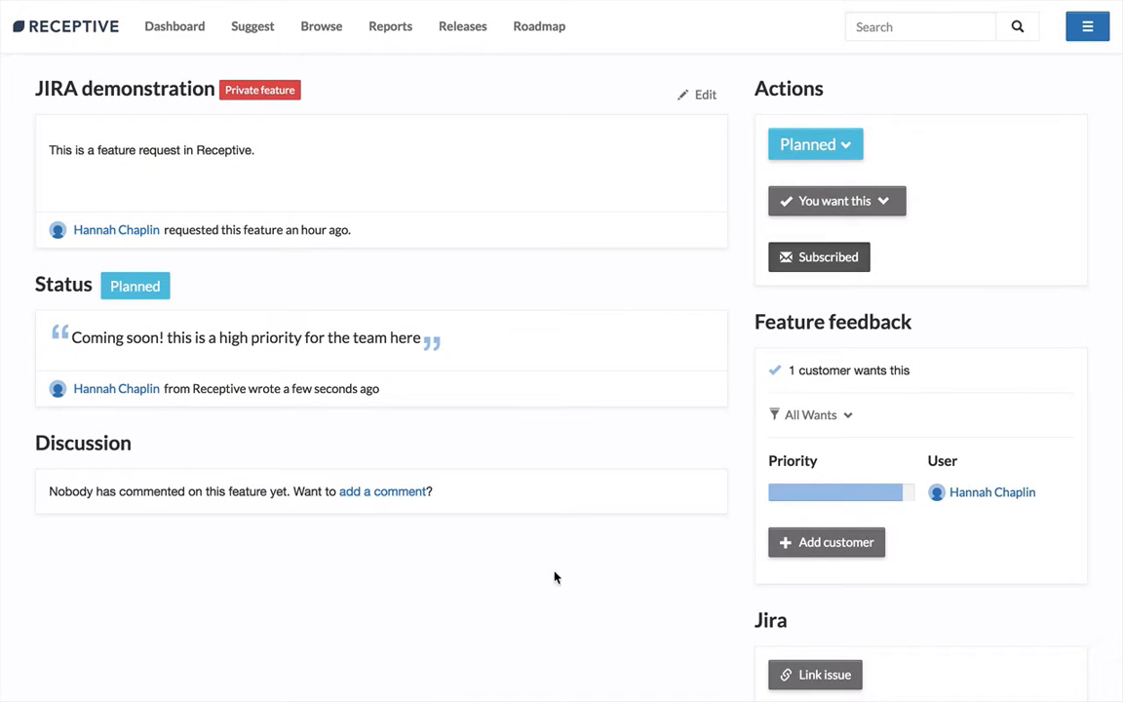
- Find existing Jira issues matching "Test title" and link RJA-14 to the feature
{"action": "scroll", "coordinate": [604, 546], "scroll_direction": "down", "scroll_amount": 3}
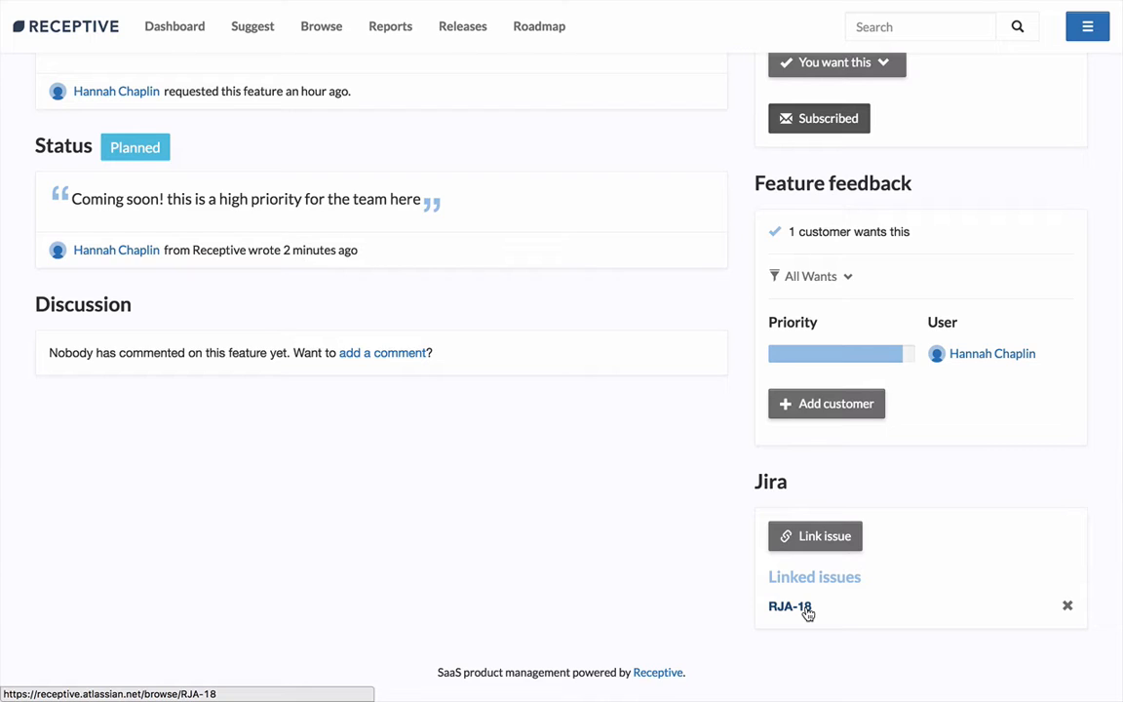
{"action": "left_click", "coordinate": [831, 542]}
{"action": "left_click", "coordinate": [483, 134]}
{"action": "type", "text": "Test title"}
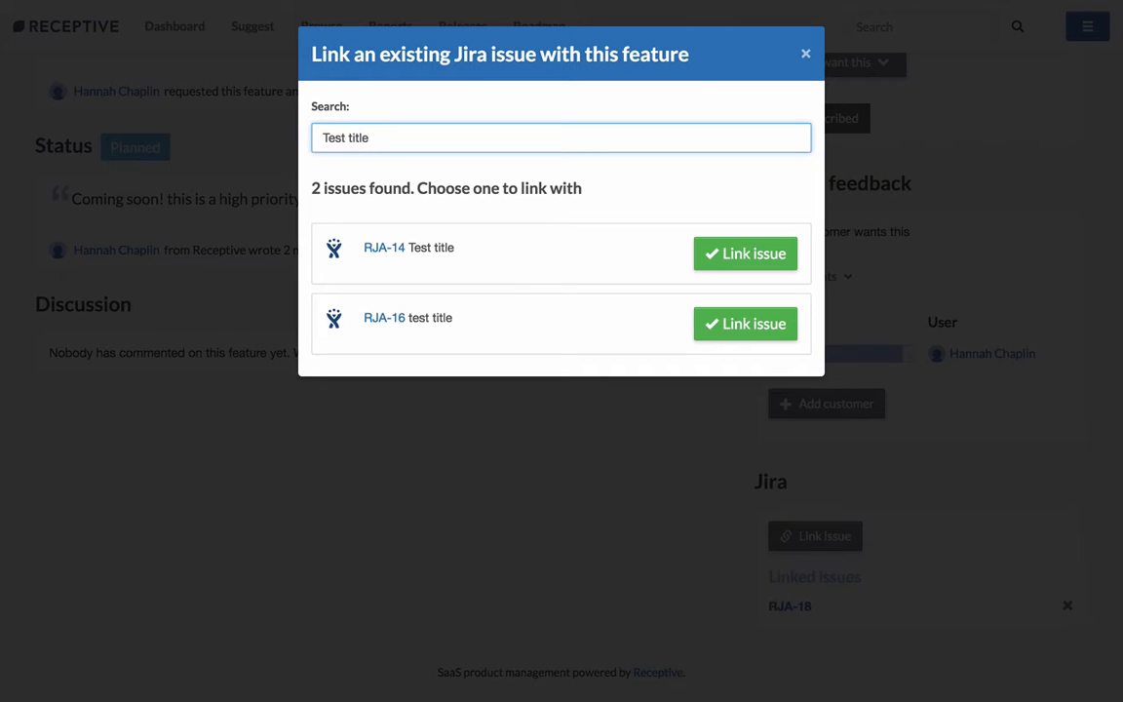
{"action": "left_click", "coordinate": [728, 256]}
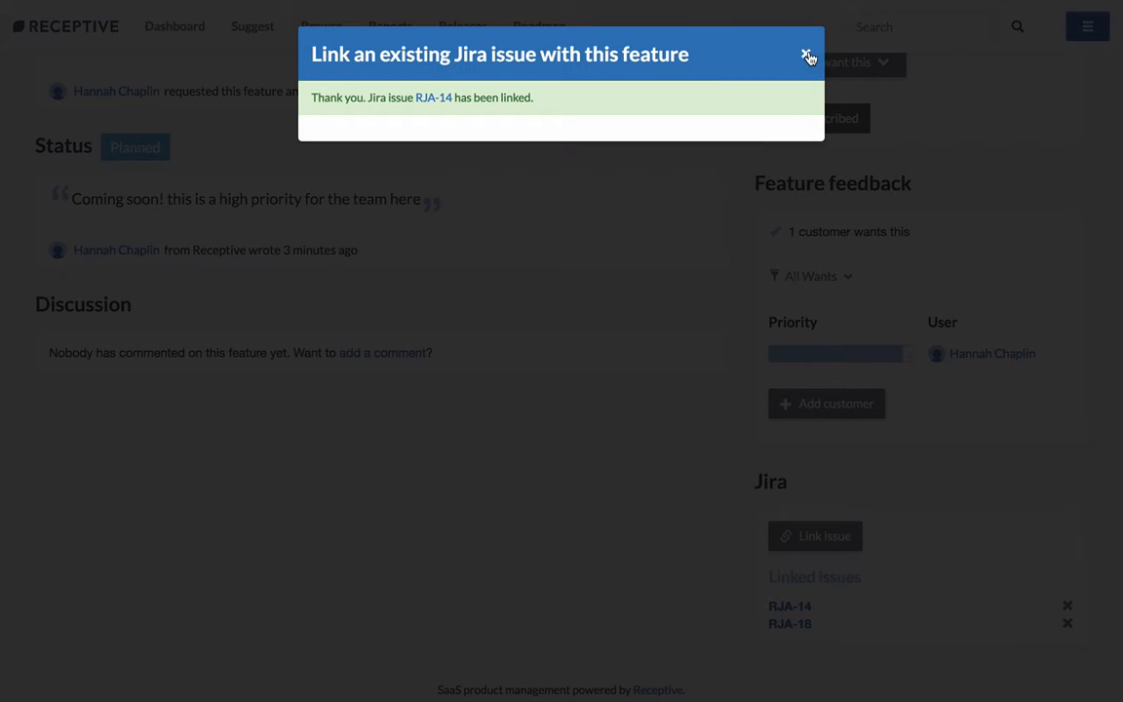
{"action": "left_click", "coordinate": [805, 56]}
- Open the feature's linked issue RJA-18 in JIRA
{"action": "scroll", "coordinate": [660, 389], "scroll_direction": "down", "scroll_amount": 1}
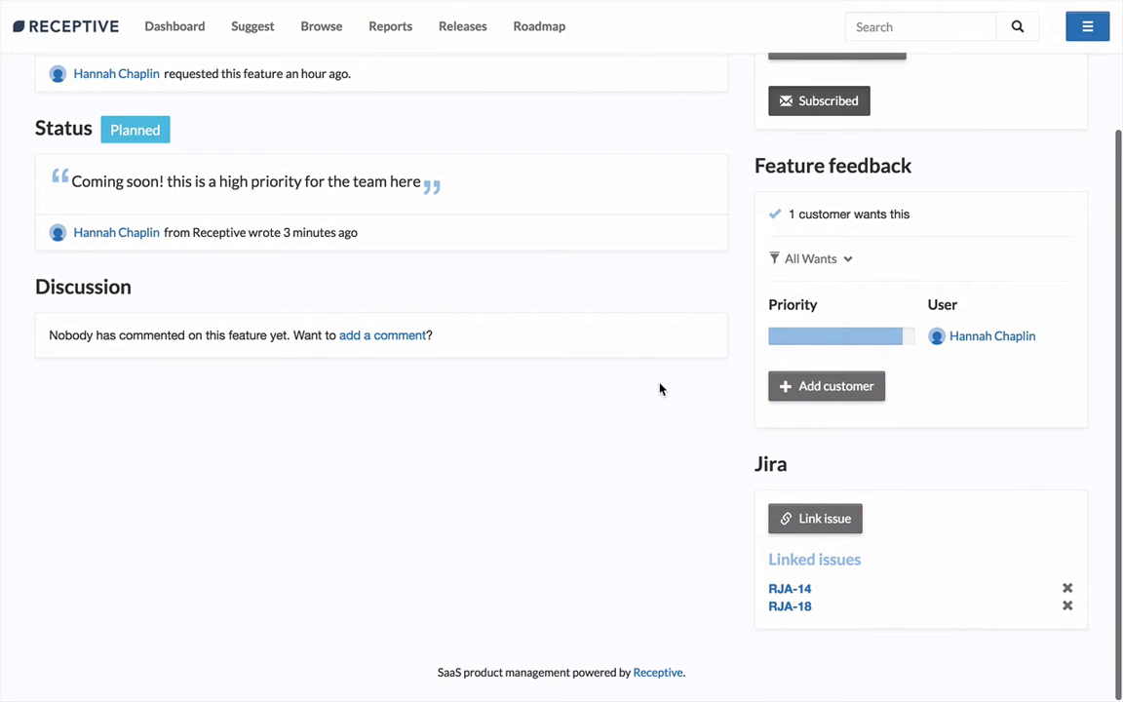
{"action": "left_click", "coordinate": [785, 607]}
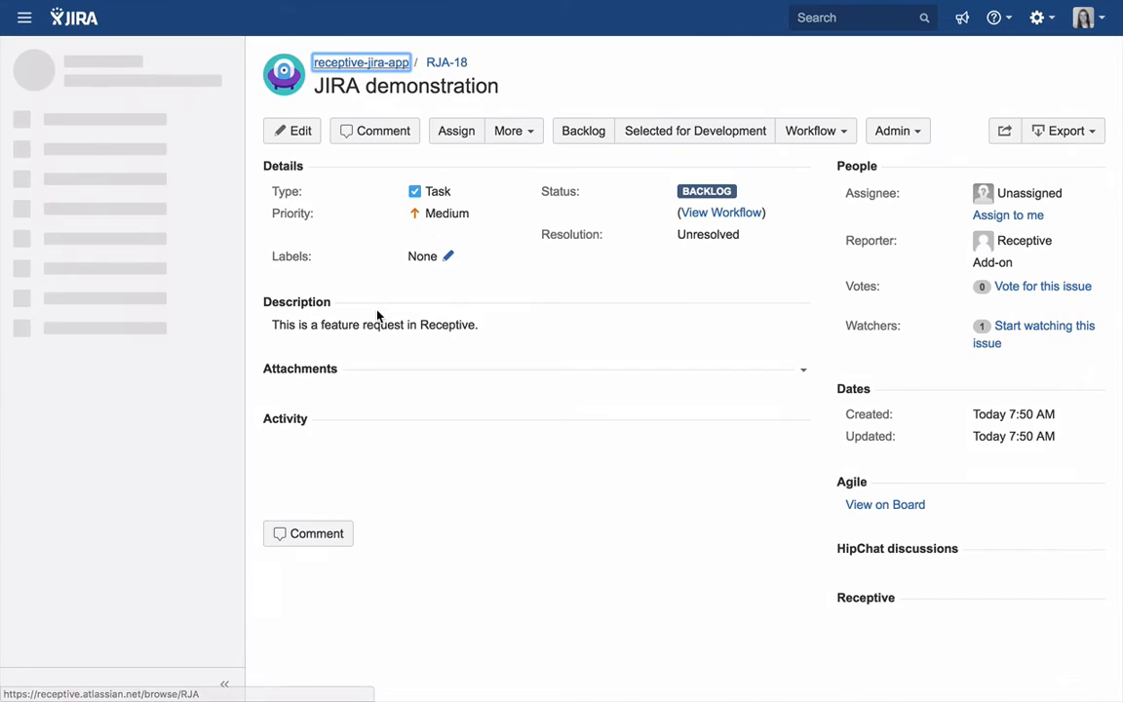
- Search for features matching "Testing" from issue RJA-18 and link the "Test again" feature request to it
{"action": "scroll", "coordinate": [789, 355], "scroll_direction": "down", "scroll_amount": 2}
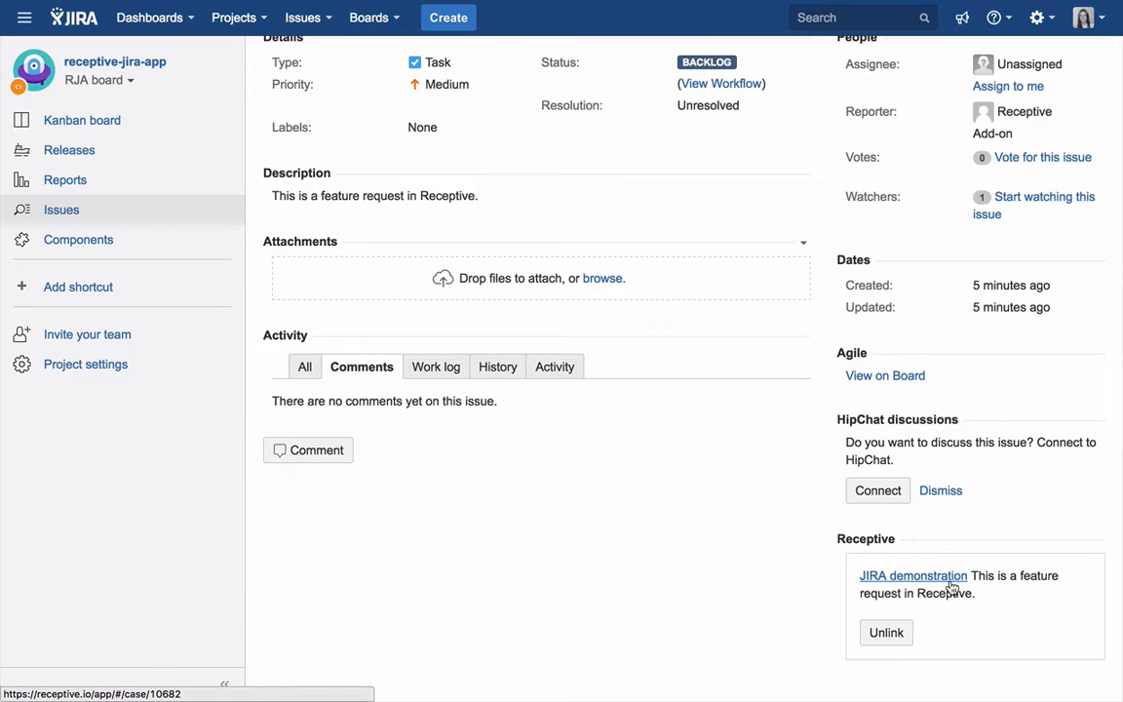
{"action": "scroll", "coordinate": [1008, 609], "scroll_direction": "down", "scroll_amount": 2}
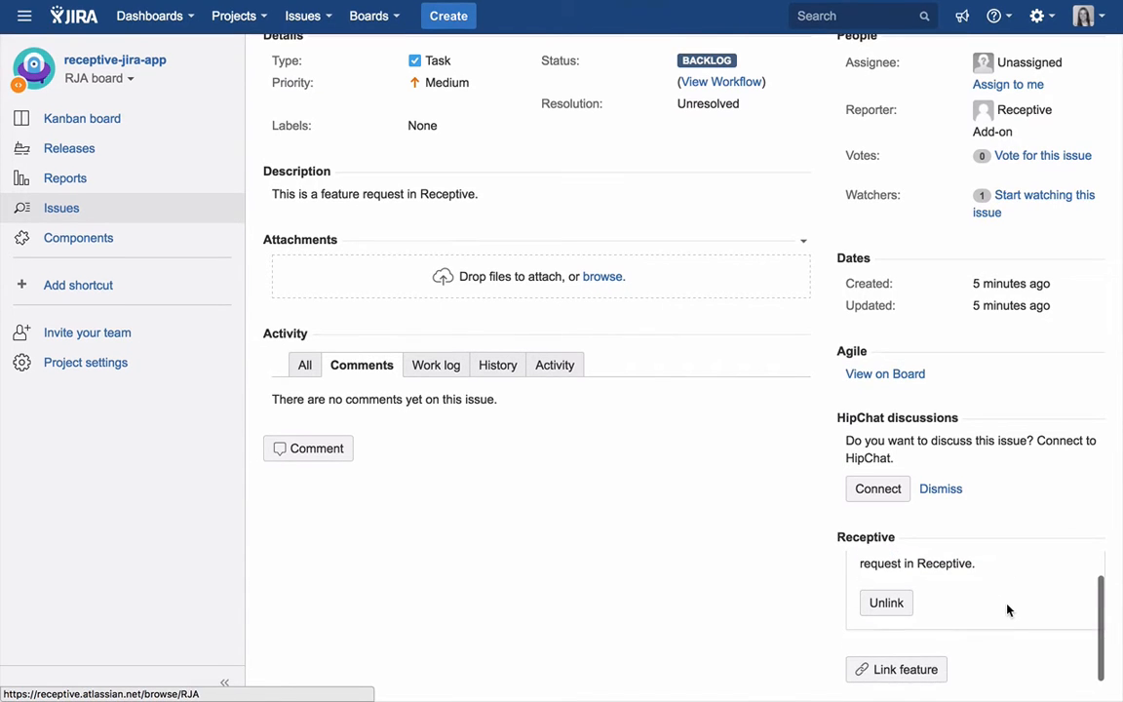
{"action": "left_click", "coordinate": [922, 669]}
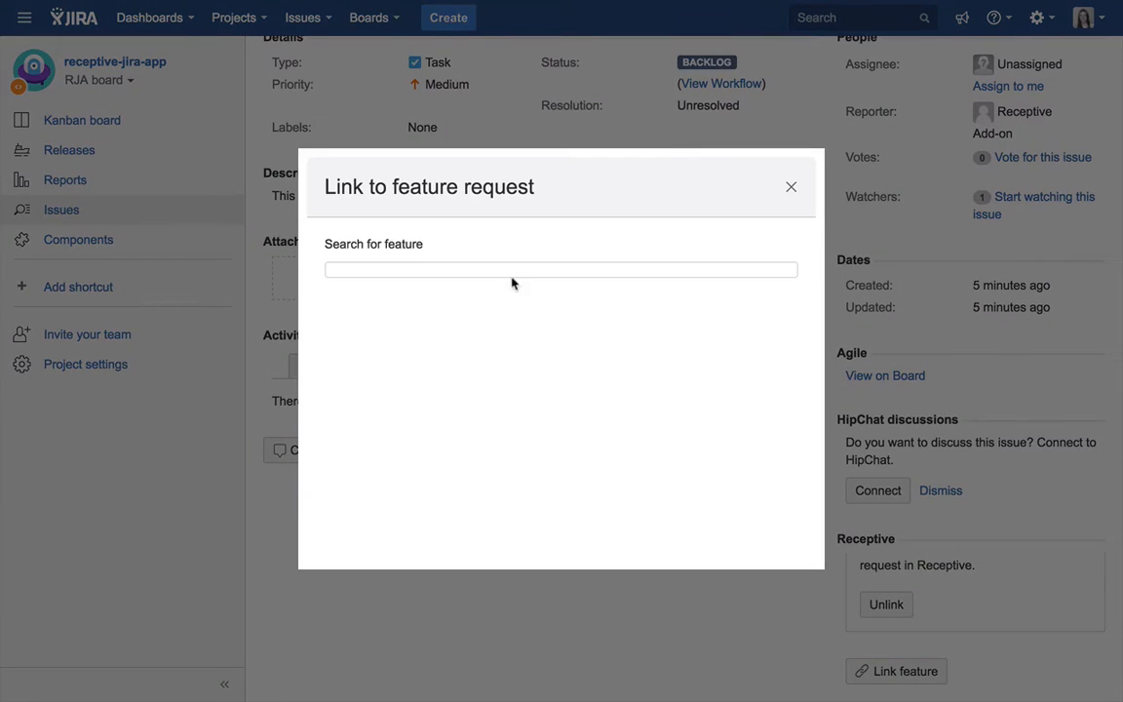
{"action": "type", "text": "Testing"}
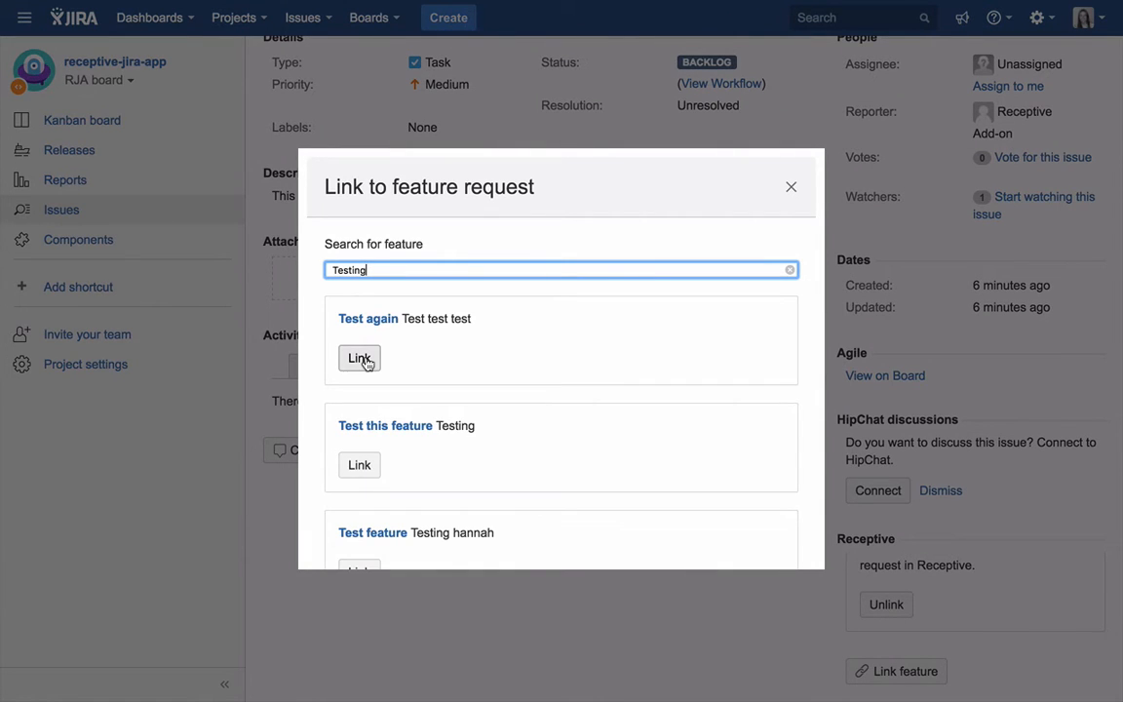
{"action": "left_click", "coordinate": [360, 359]}
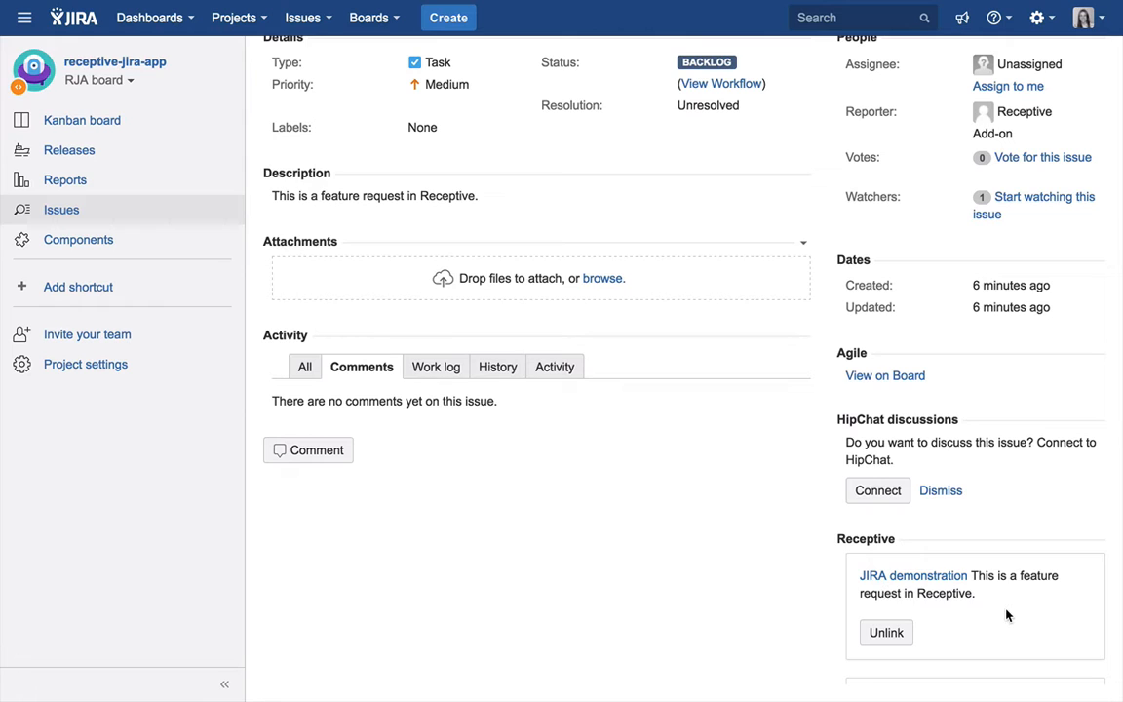
- Unlink the "Test again" feature request from issue RJA-18
{"action": "scroll", "coordinate": [1007, 615], "scroll_direction": "down", "scroll_amount": 3}
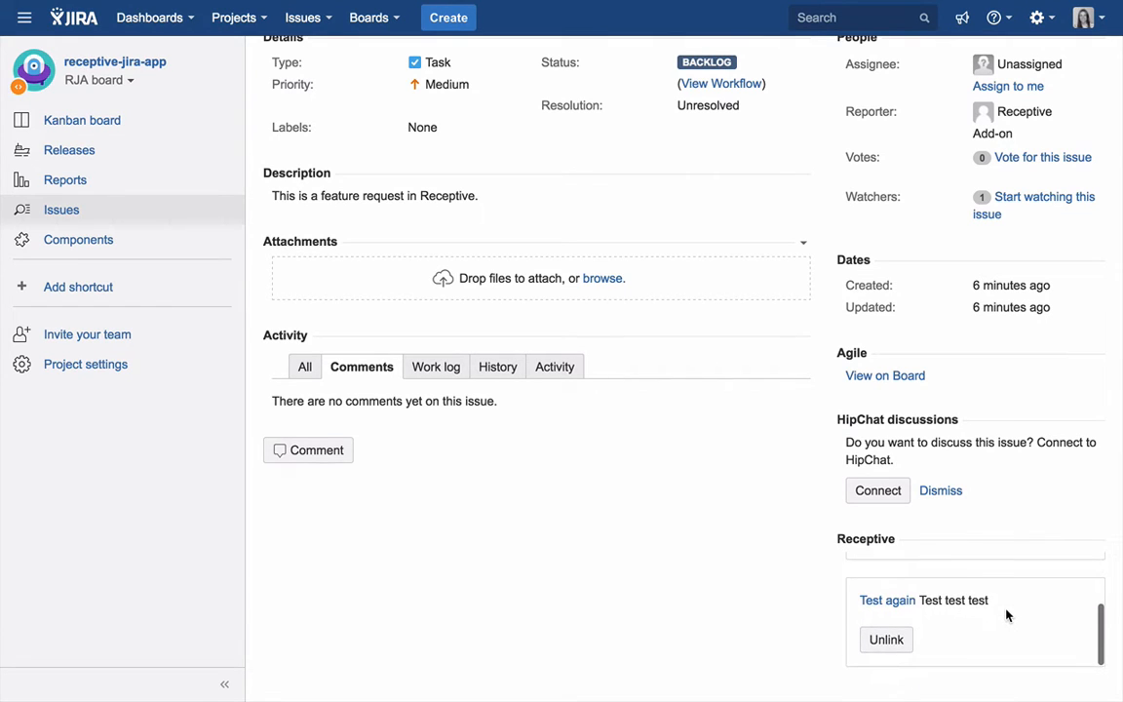
{"action": "left_click", "coordinate": [890, 641]}
{"action": "scroll", "coordinate": [983, 646], "scroll_direction": "down", "scroll_amount": 1}
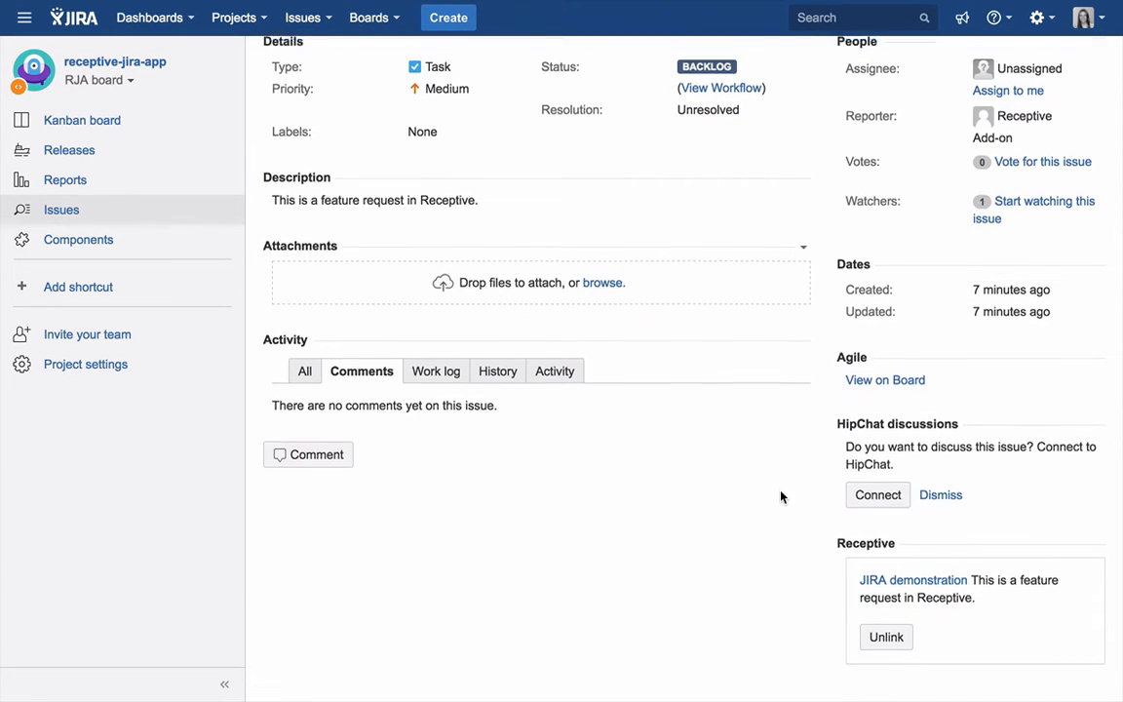
- Change the workflow status of issue RJA-18 to Done
{"action": "scroll", "coordinate": [779, 497], "scroll_direction": "up", "scroll_amount": 3}
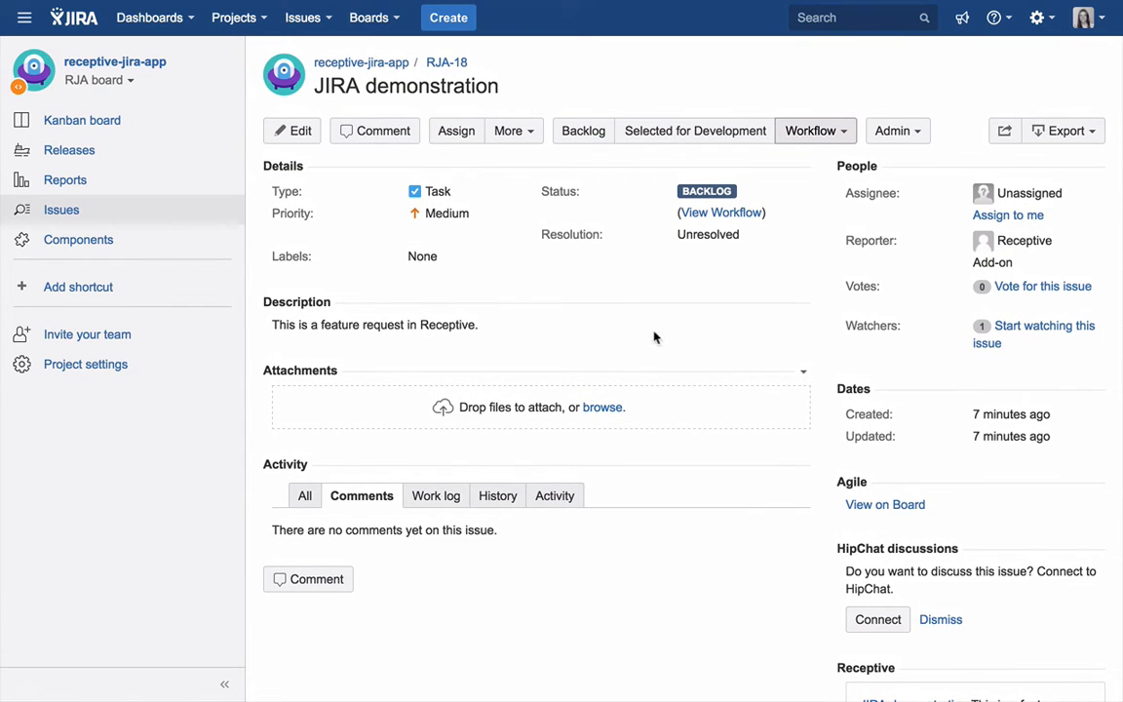
{"action": "left_click", "coordinate": [843, 140]}
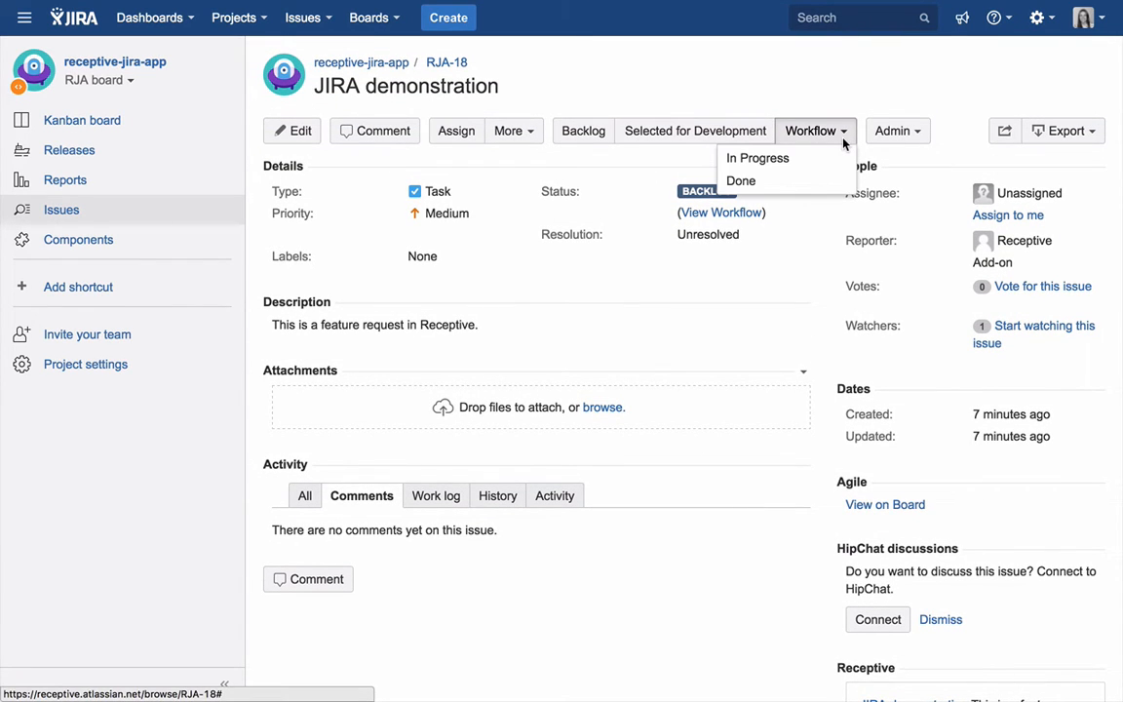
{"action": "left_click", "coordinate": [816, 183]}
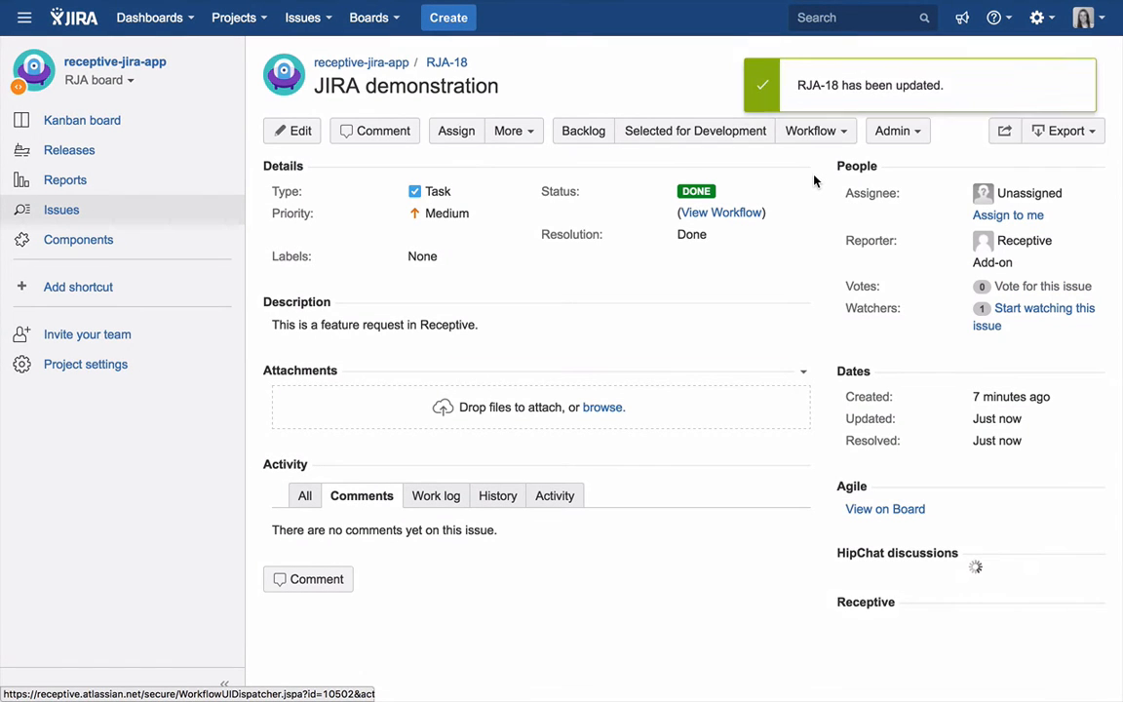
- Open the linked JIRA demonstration feature in Receptive and check its release status and linked Jira issues
{"action": "scroll", "coordinate": [814, 180], "scroll_direction": "down", "scroll_amount": 3}
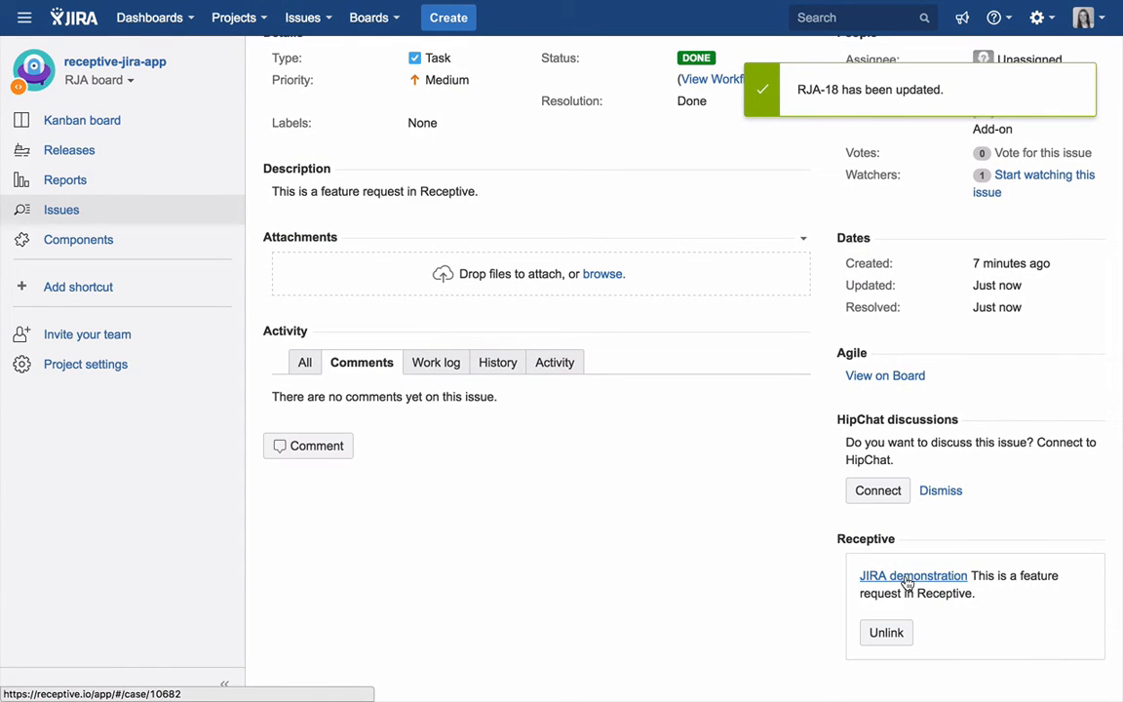
{"action": "left_click", "coordinate": [906, 576]}
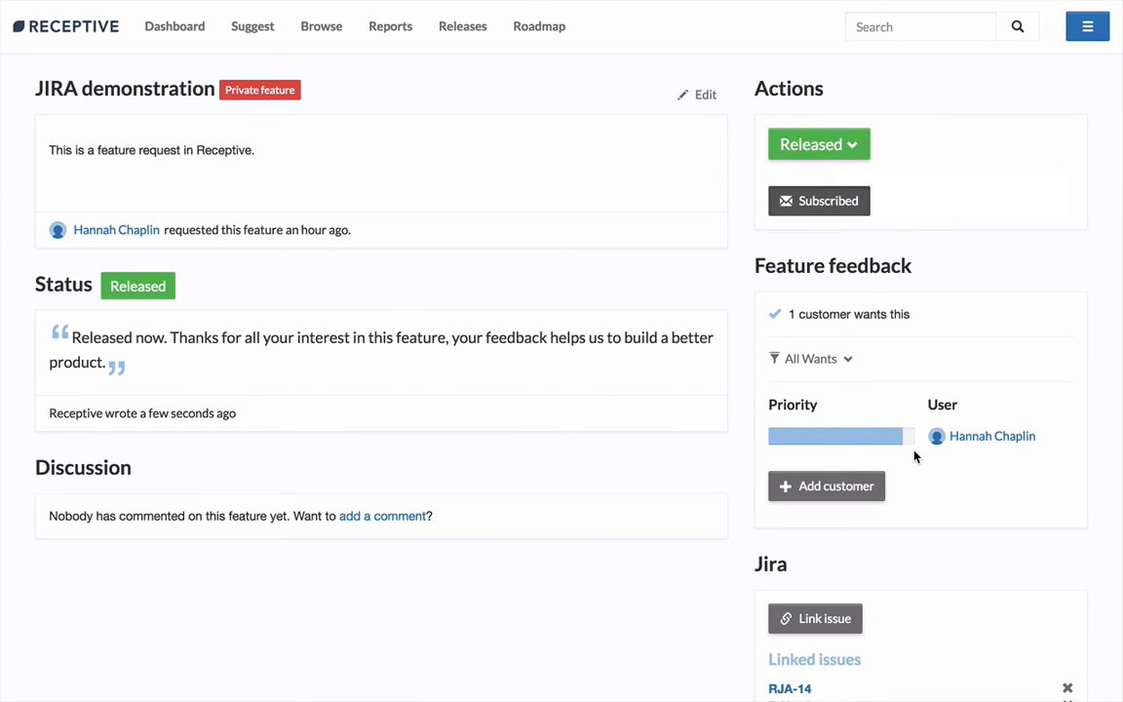
{"action": "scroll", "coordinate": [927, 477], "scroll_direction": "down", "scroll_amount": 1}
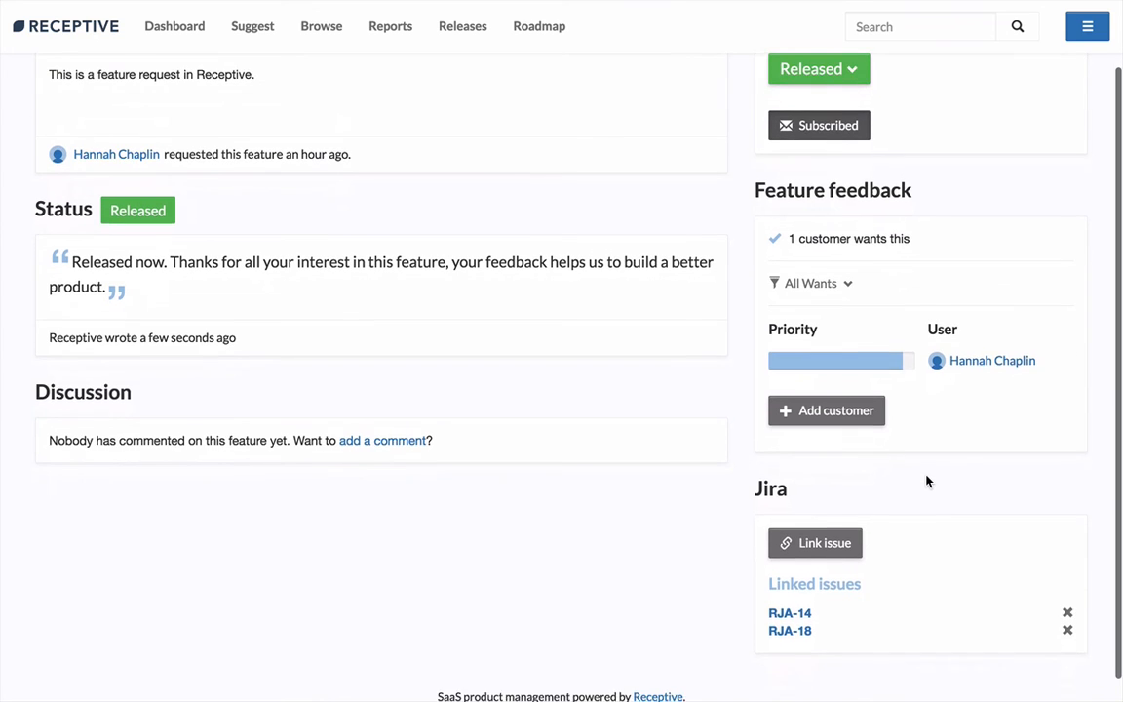
{"action": "scroll", "coordinate": [927, 477], "scroll_direction": "up", "scroll_amount": 1}
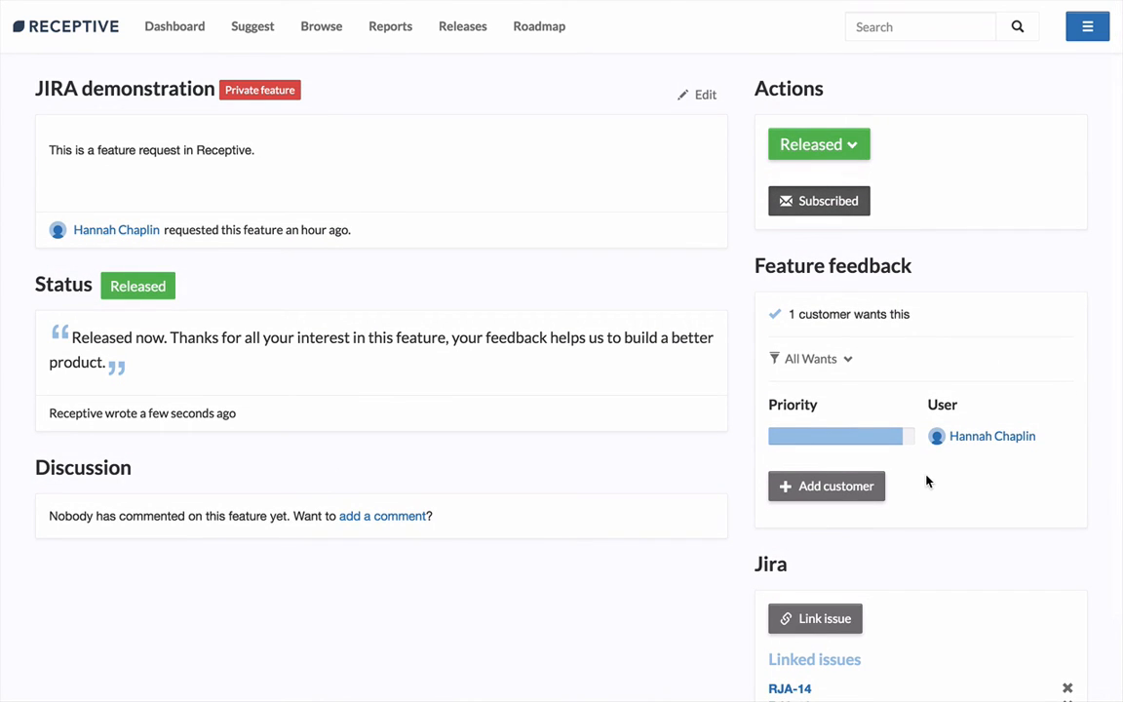